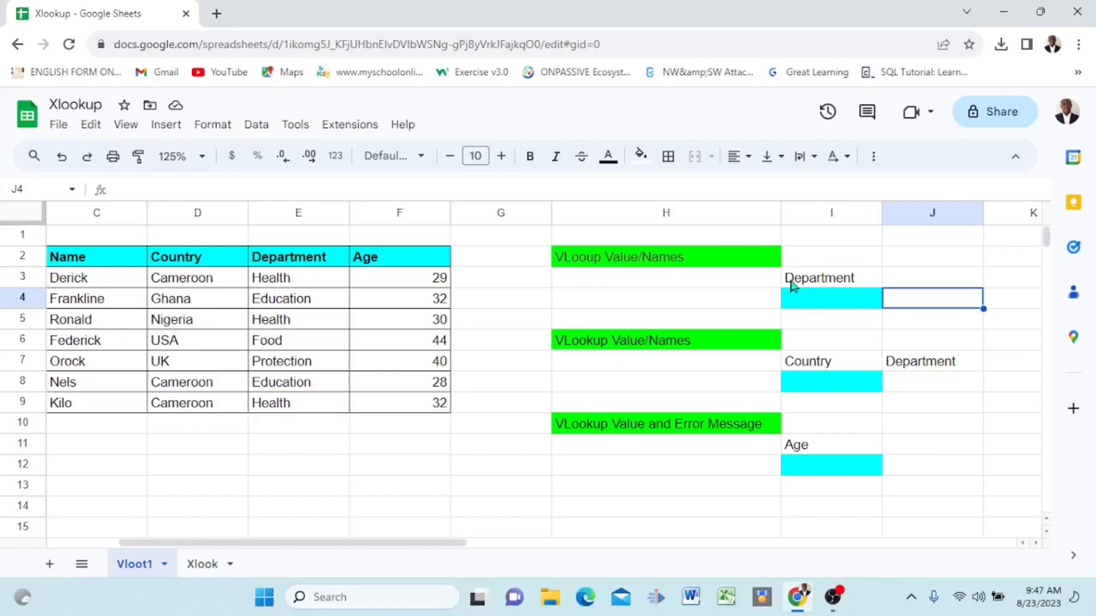
- Examine the lookup-value cells and the result cells for Department, Country and Age in columns I and J
click(820, 260)
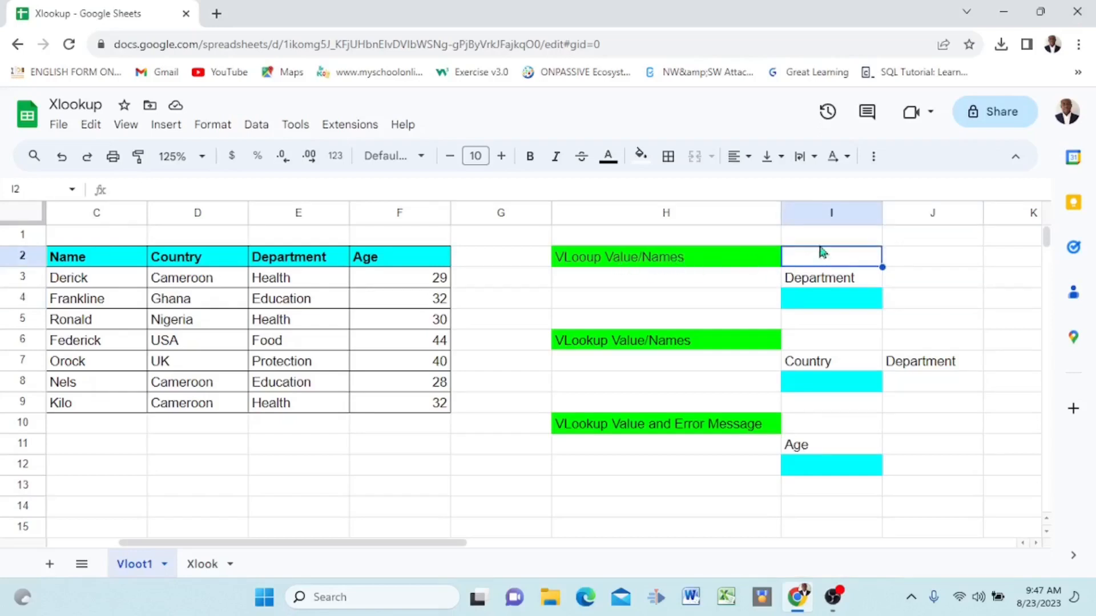
click(817, 299)
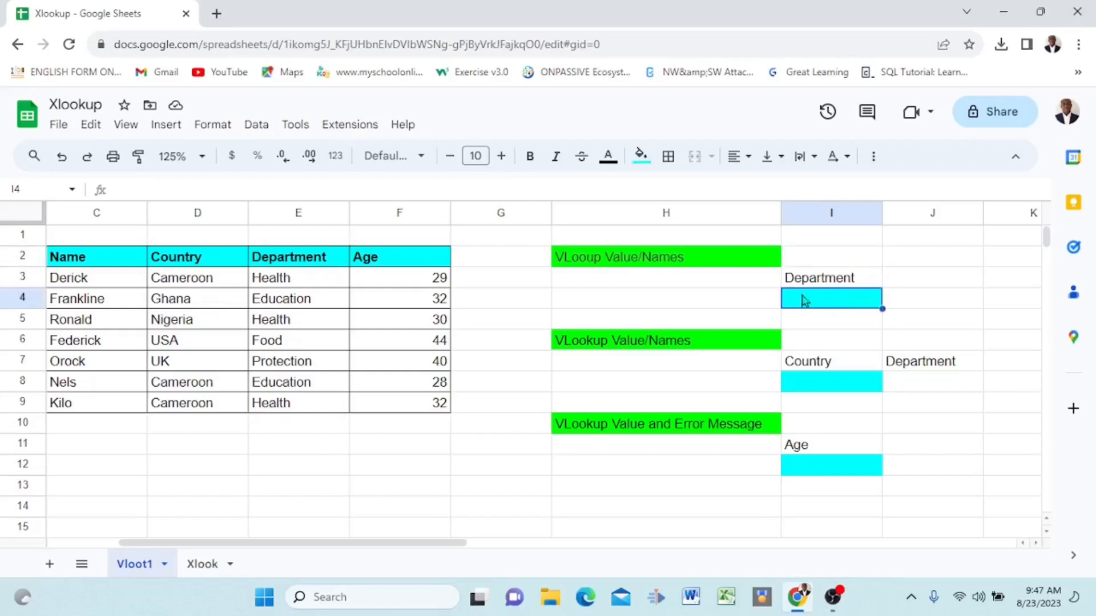
click(823, 344)
click(837, 381)
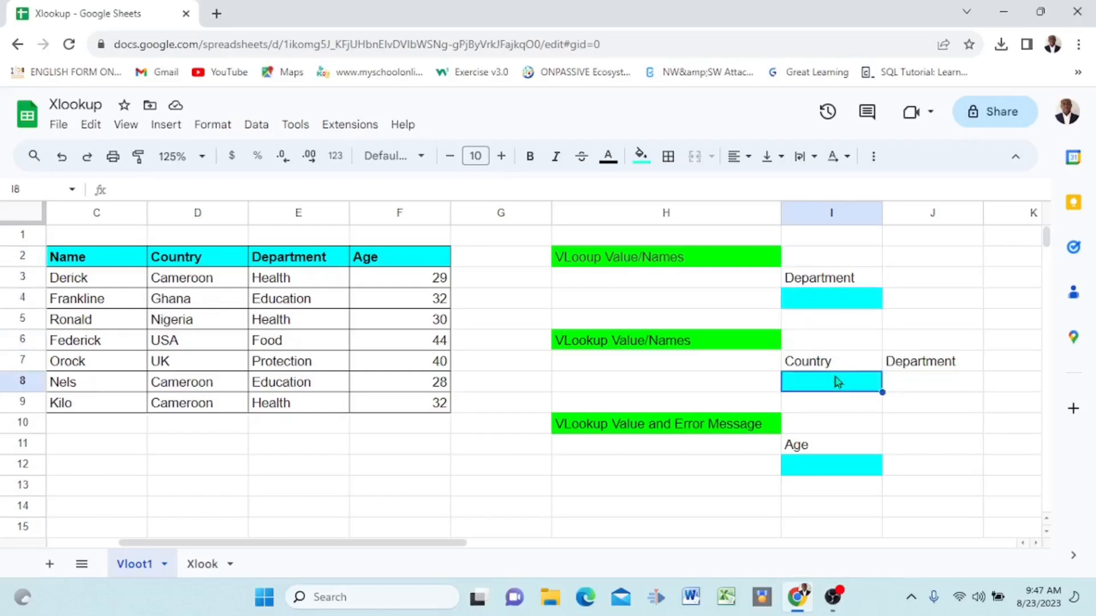
click(828, 428)
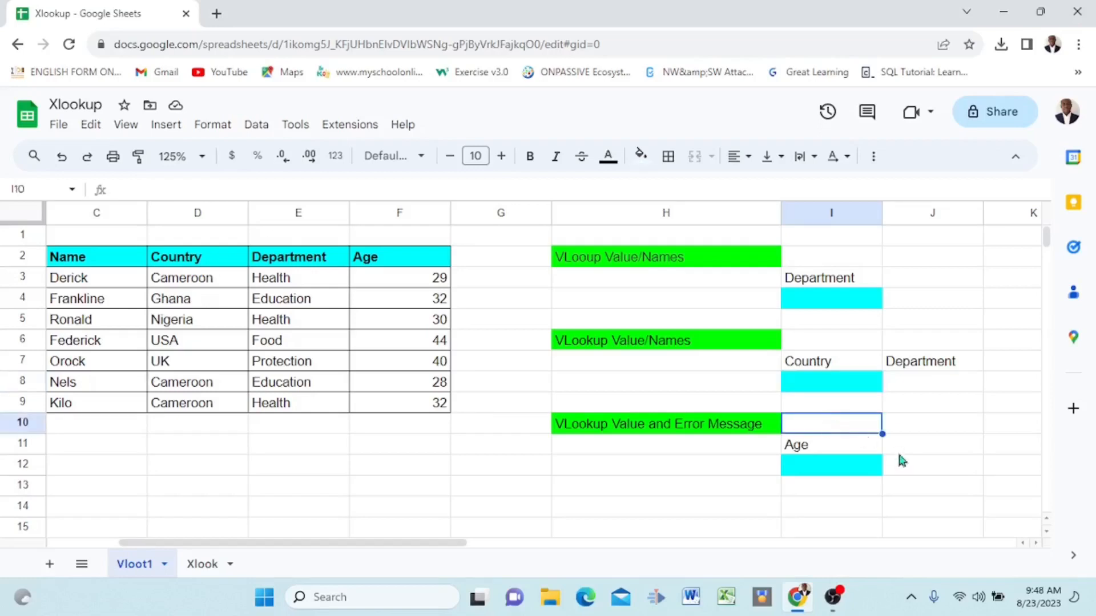
click(831, 471)
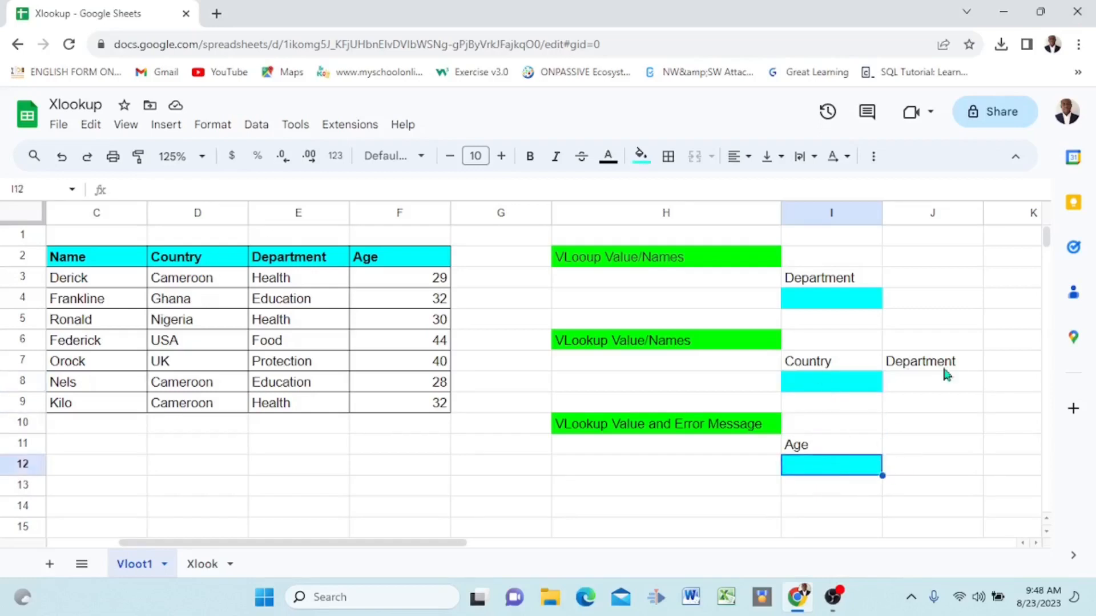
click(809, 391)
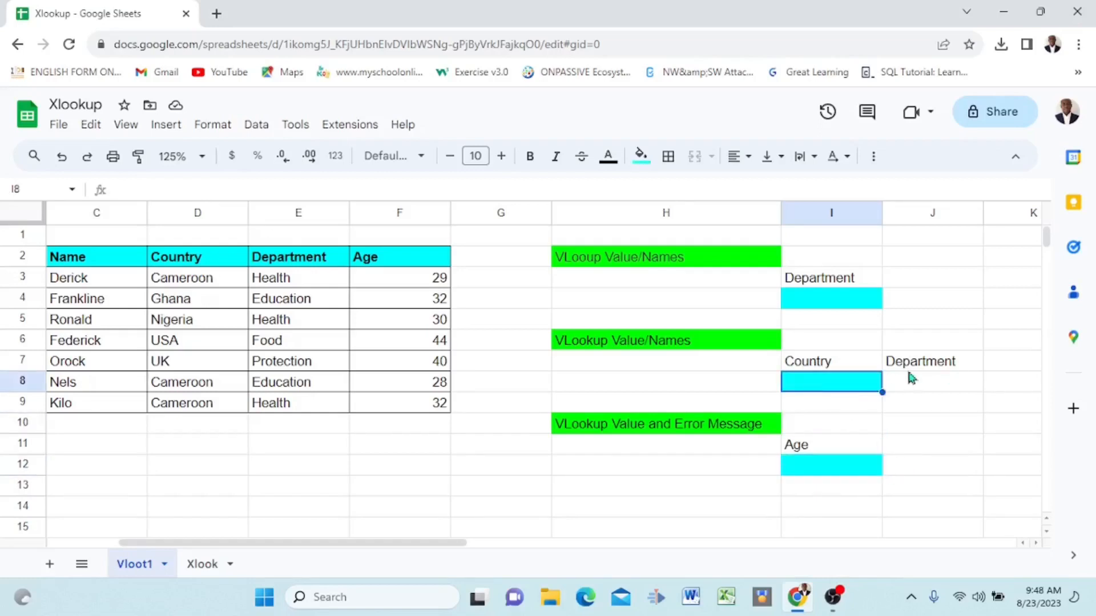
click(930, 380)
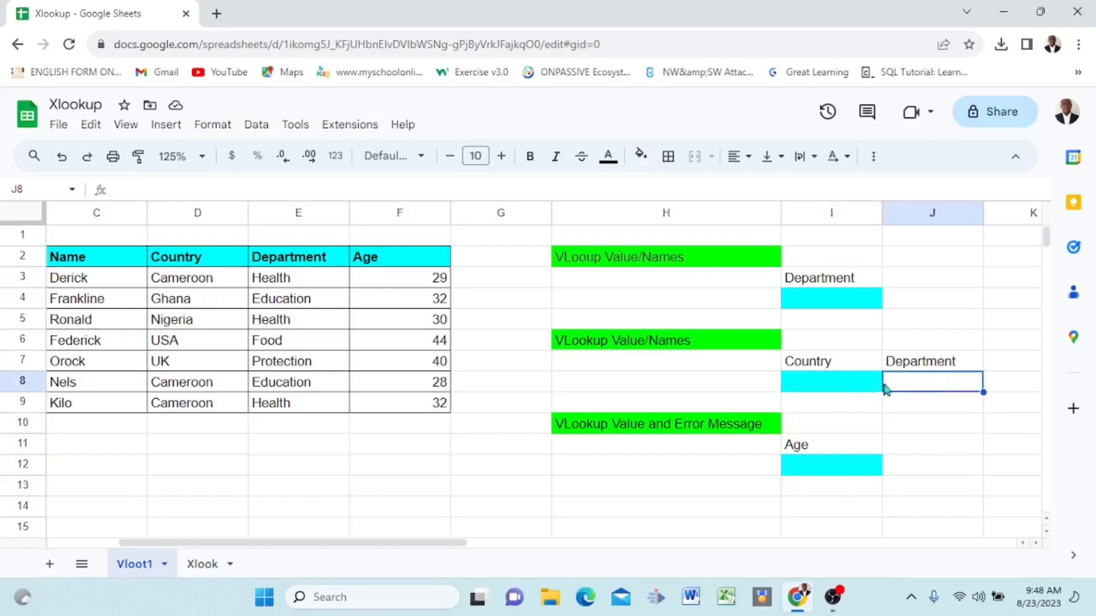
- Enter =VLOOKUP(I2,C2:F9,3,false) in cell I4 to return the department for the name in I2
click(823, 303)
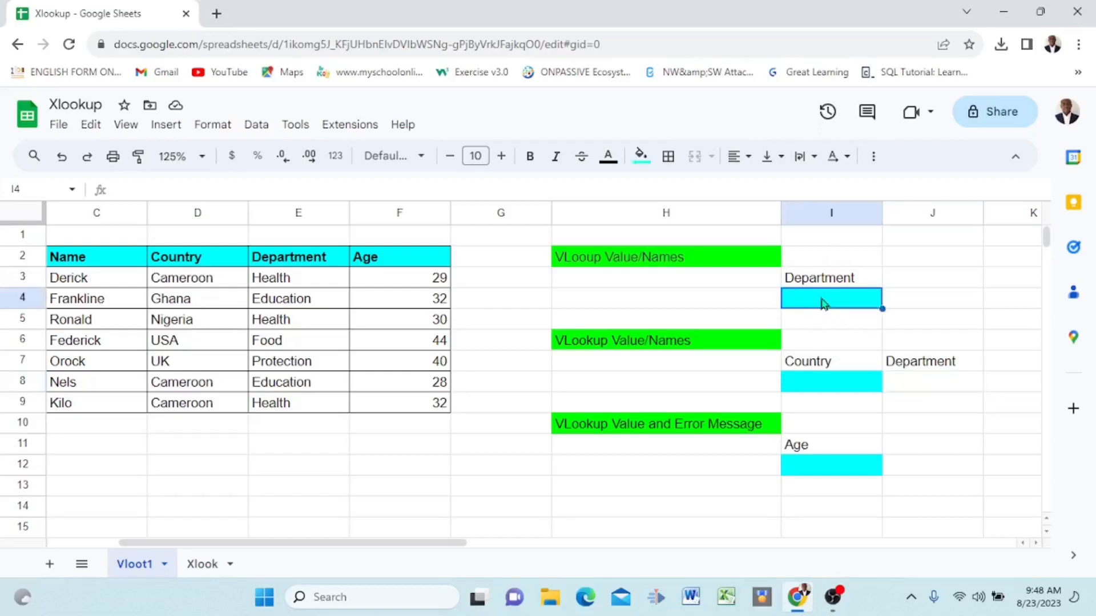
text(=v)
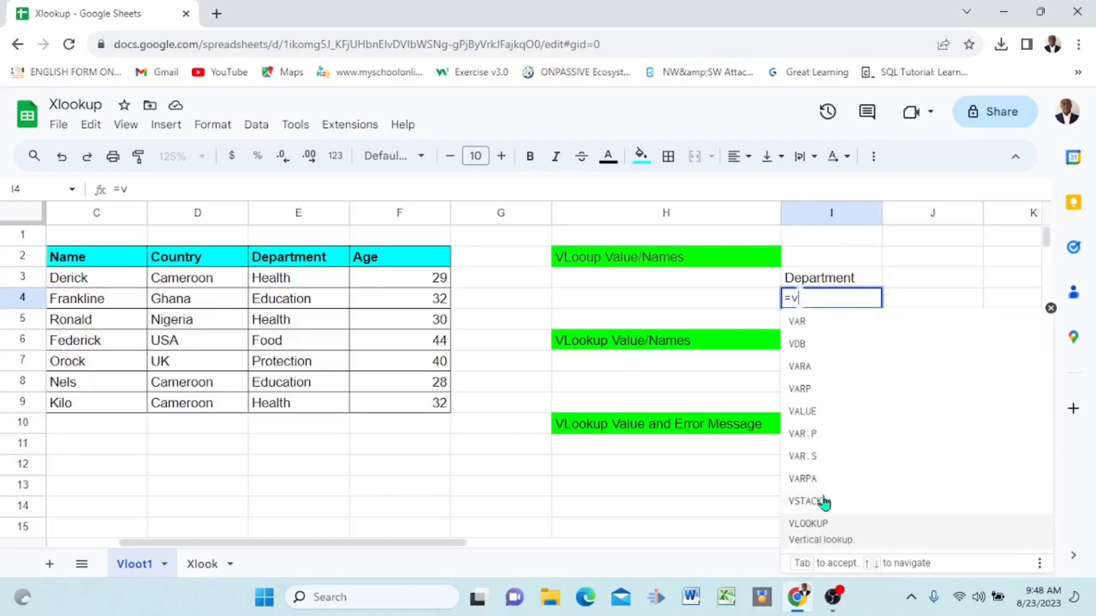
click(818, 534)
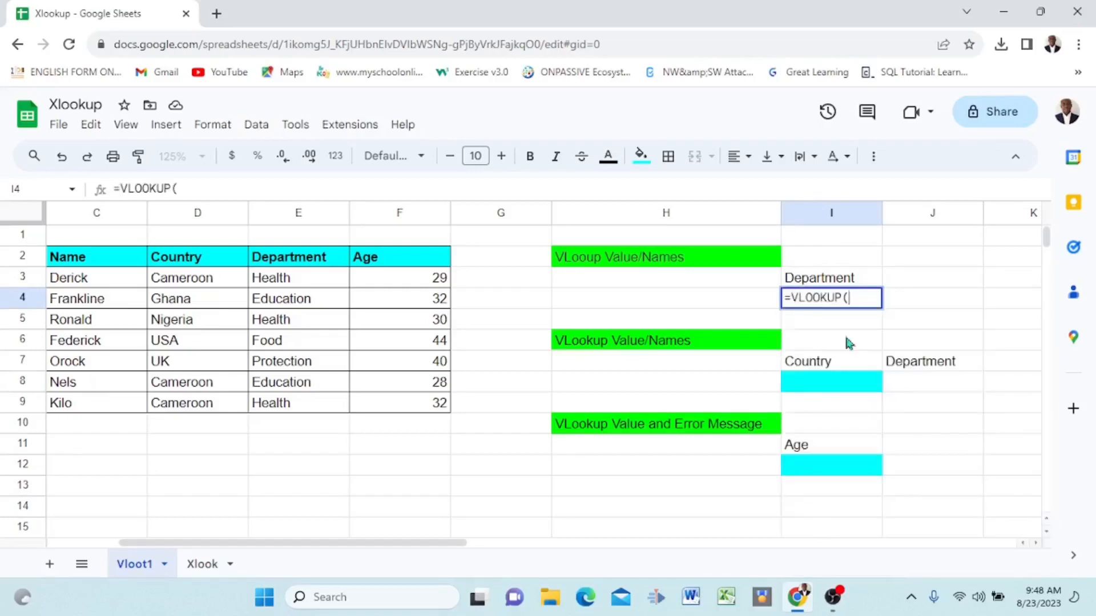
click(825, 258)
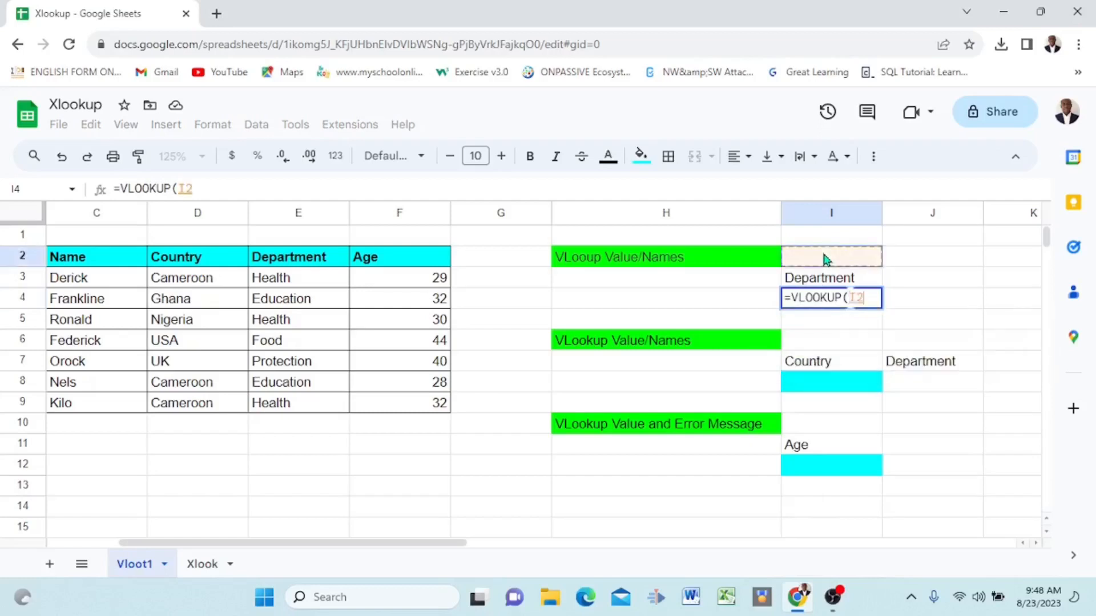
text(,)
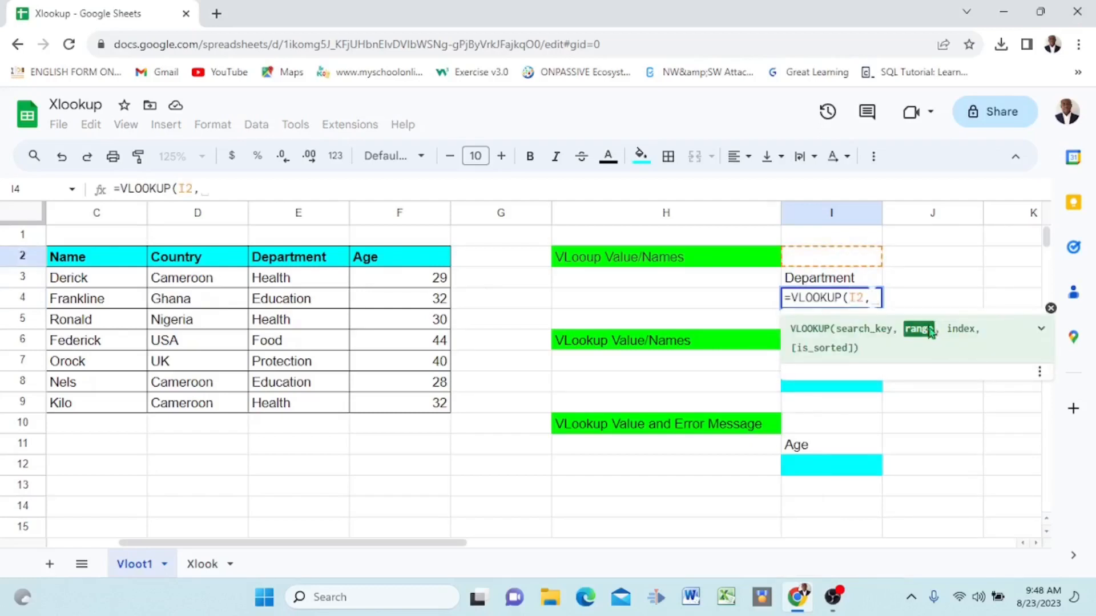
drag(64, 261, 184, 301)
drag(376, 407, 423, 409)
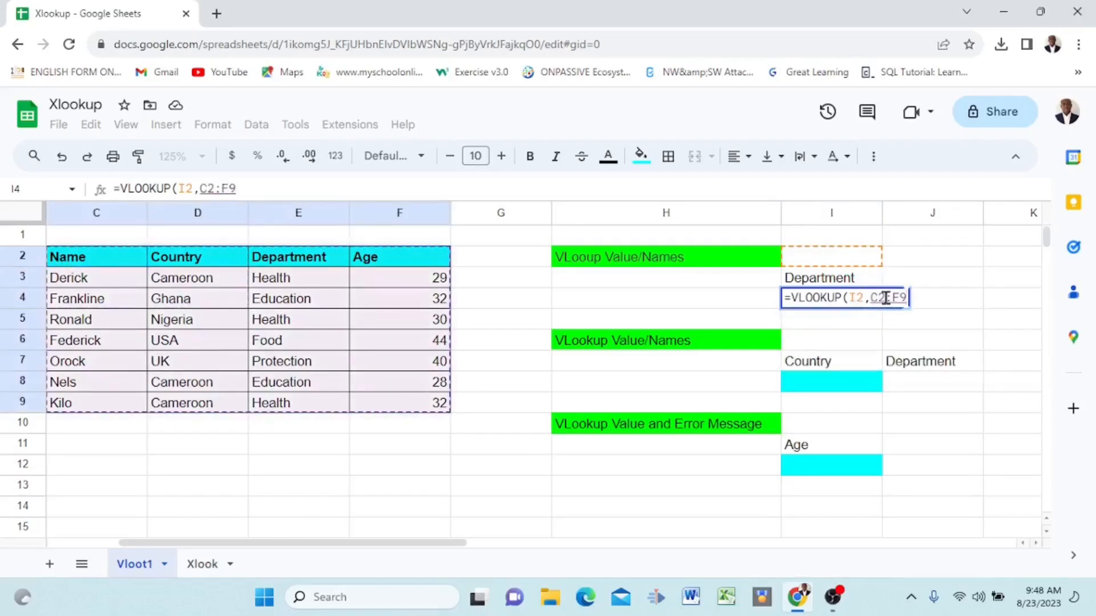
text(,)
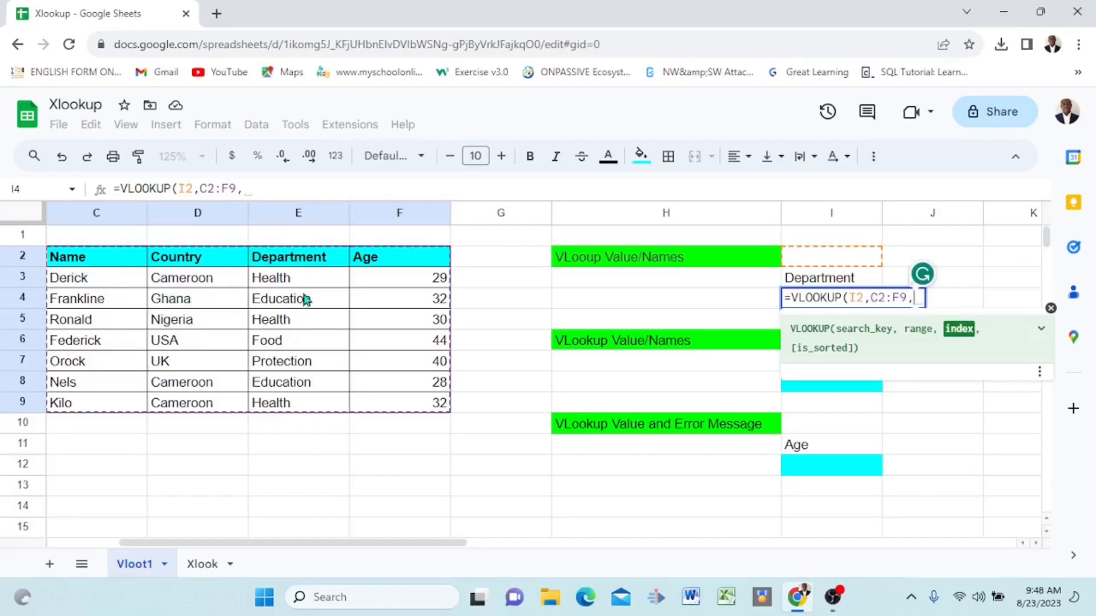
text(3,)
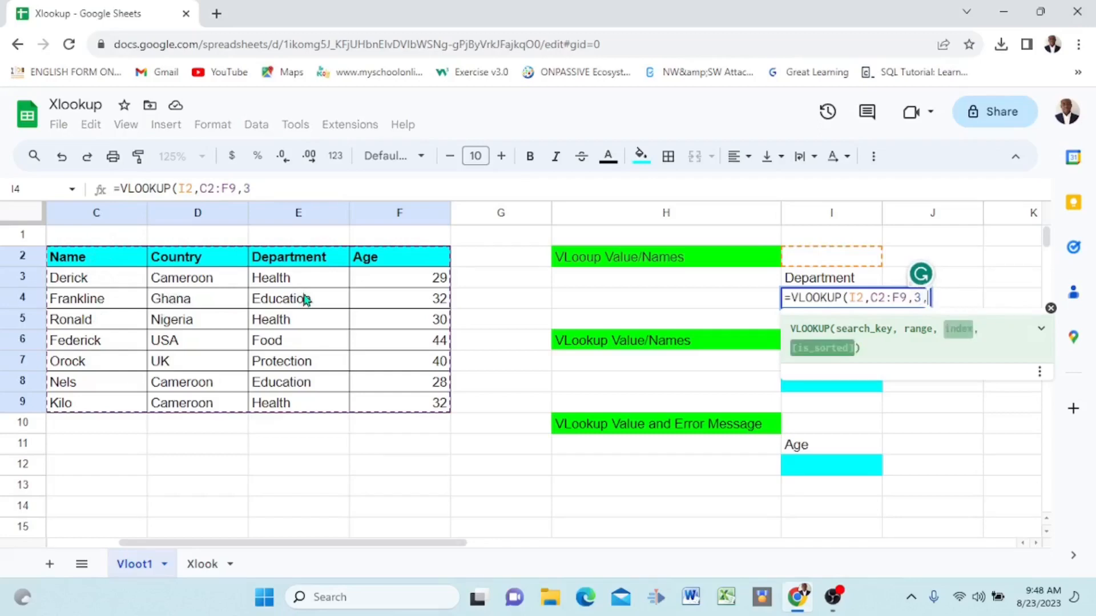
text(false)
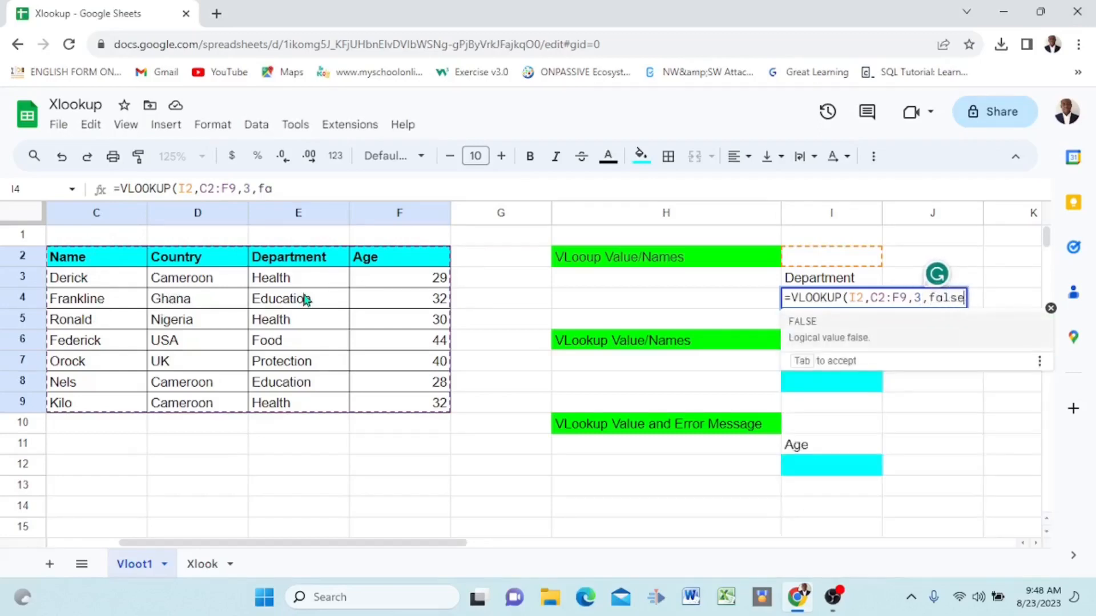
text())
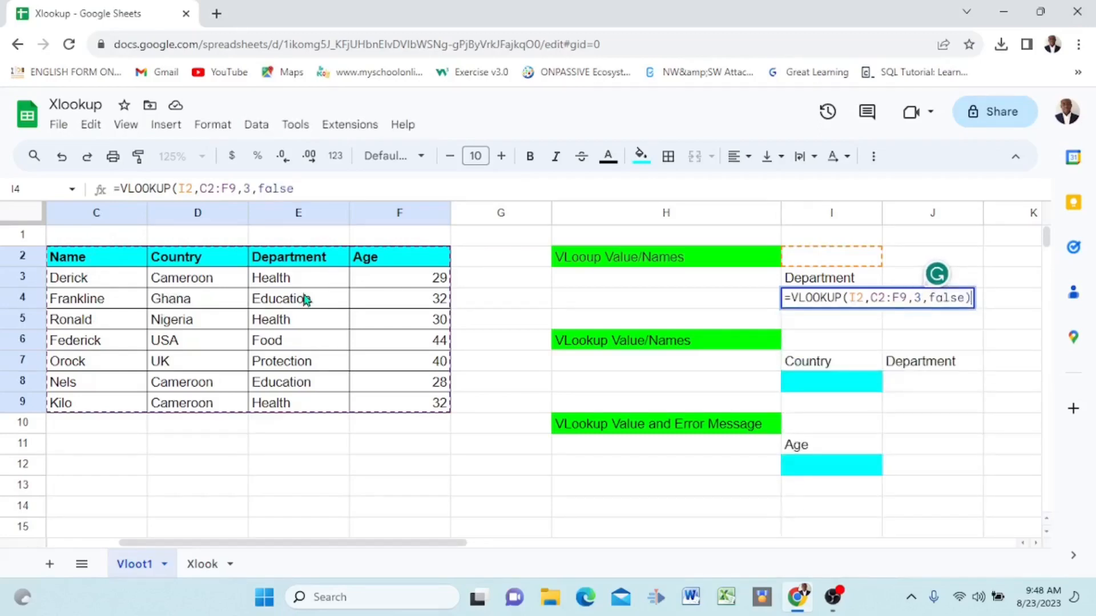
key(Tab)
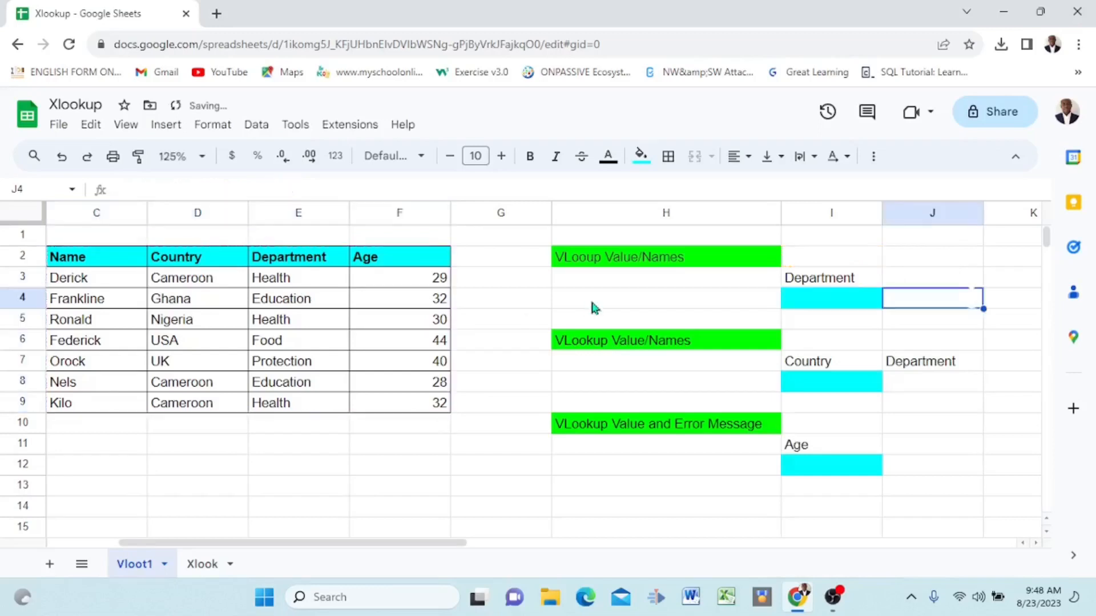
- Fill lookup cell I2 with the person's name listed in C3 of the table
click(822, 260)
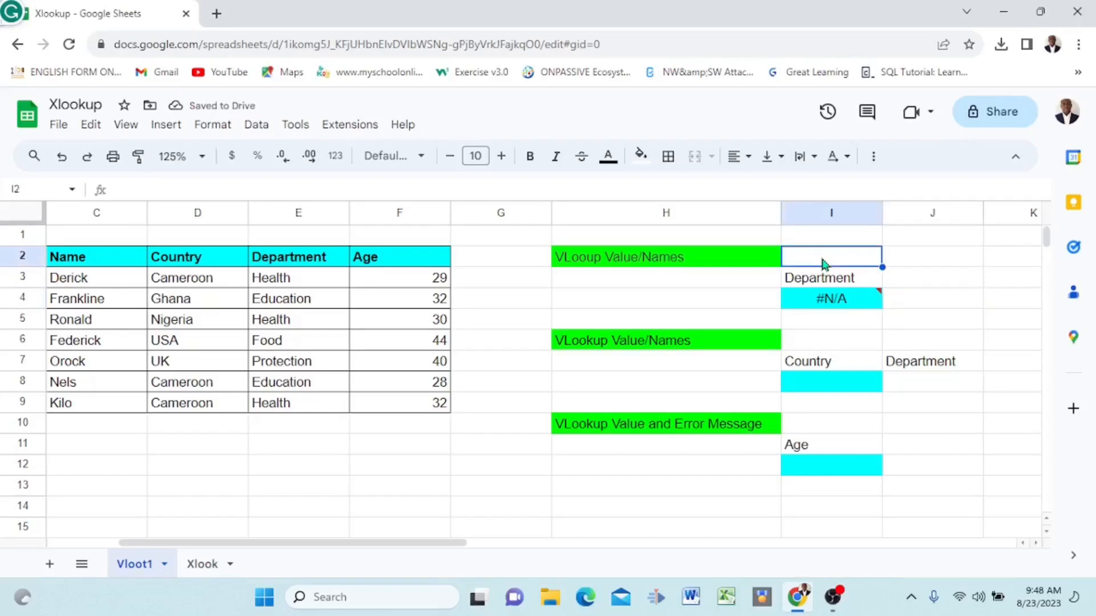
text(Der)
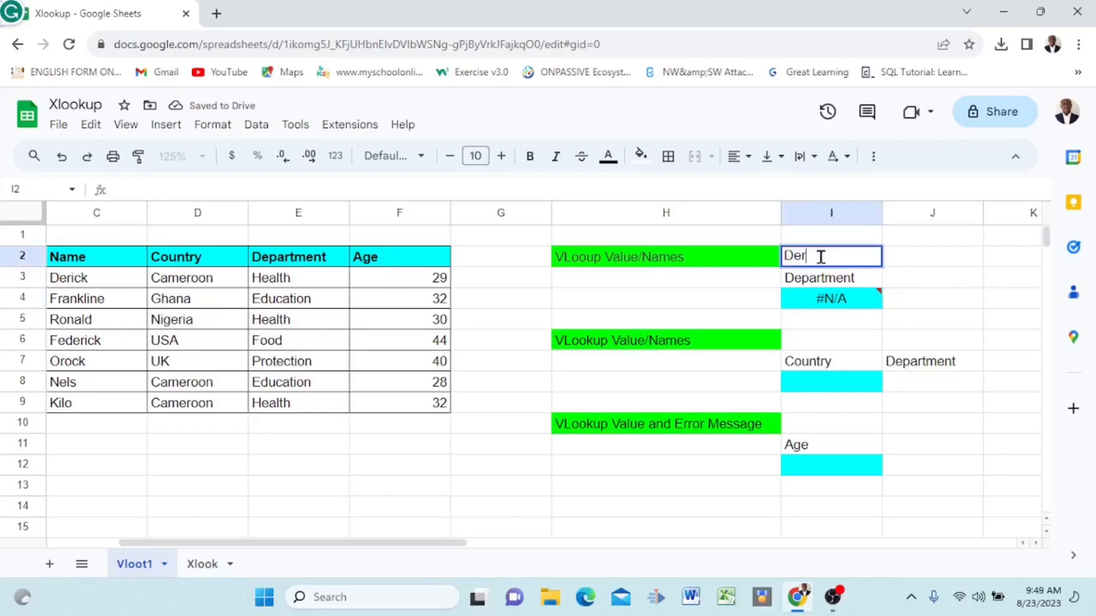
text(ick)
key(Return)
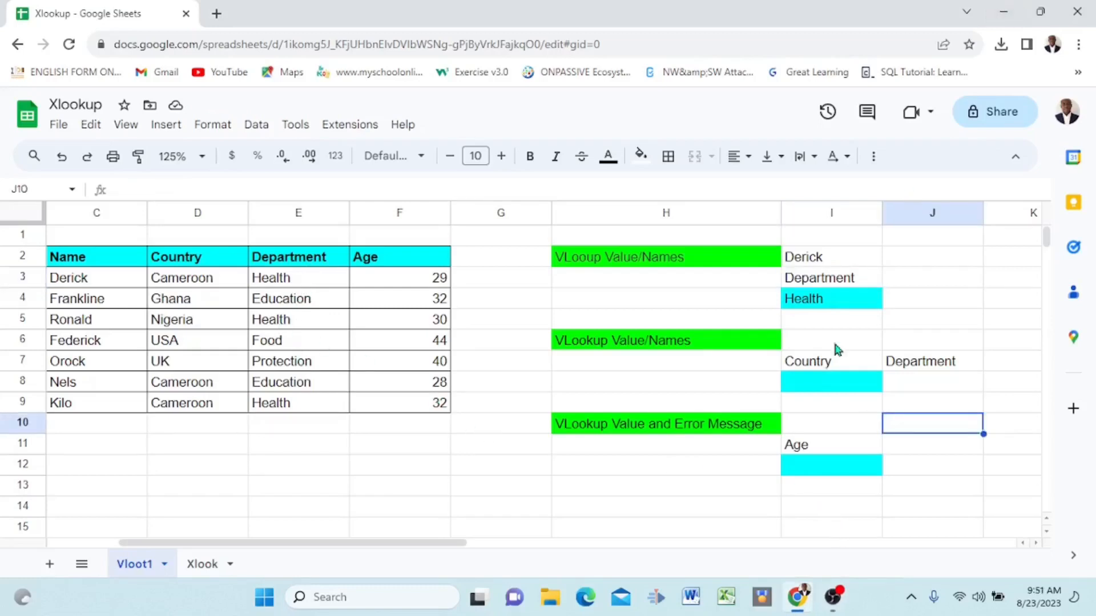
- Enter =VLOOKUP(I6,C2:F9,2,False) in cell I8 to return the country for the name in I6
click(830, 384)
double_click(831, 385)
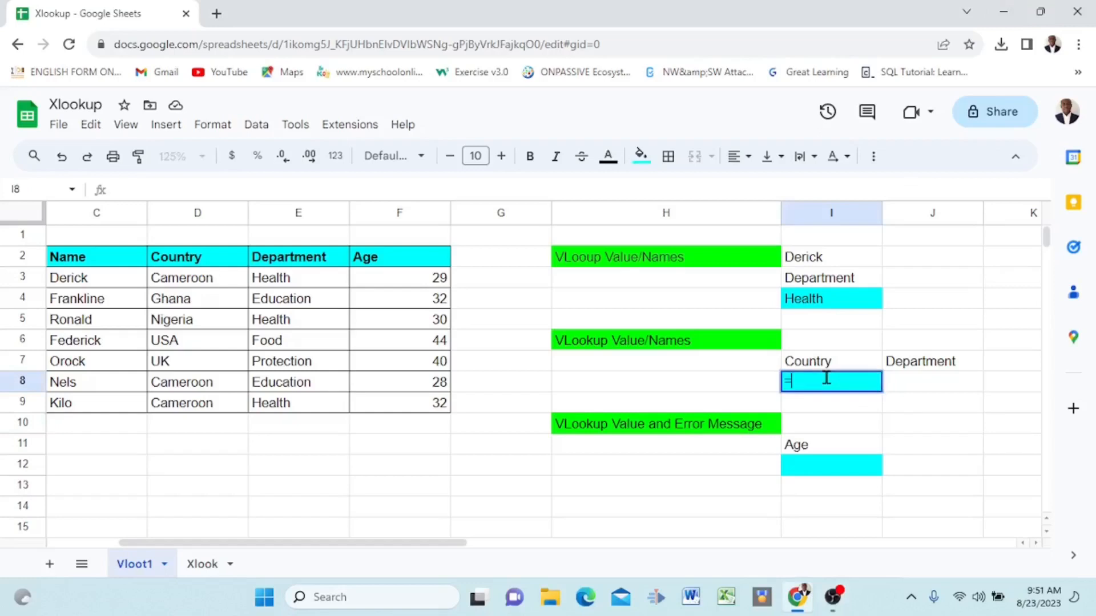
text(=v)
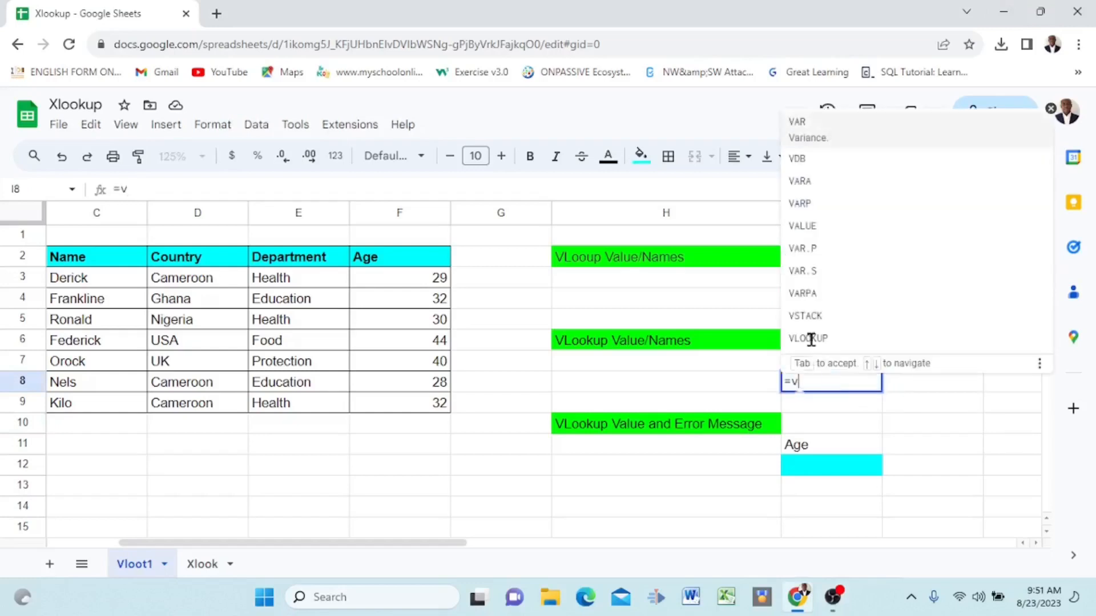
click(815, 345)
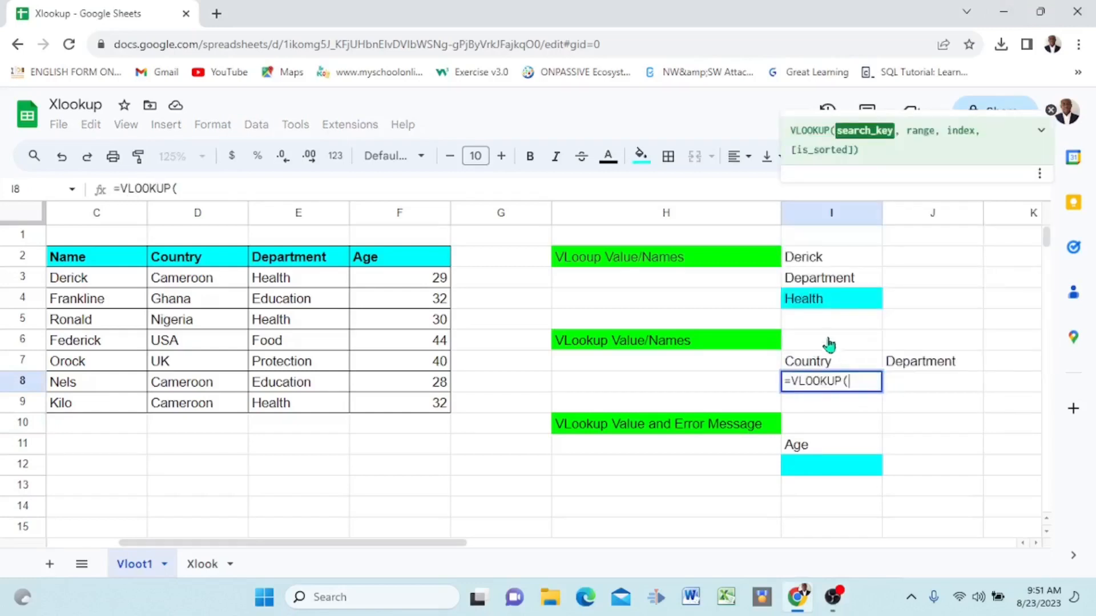
click(803, 341)
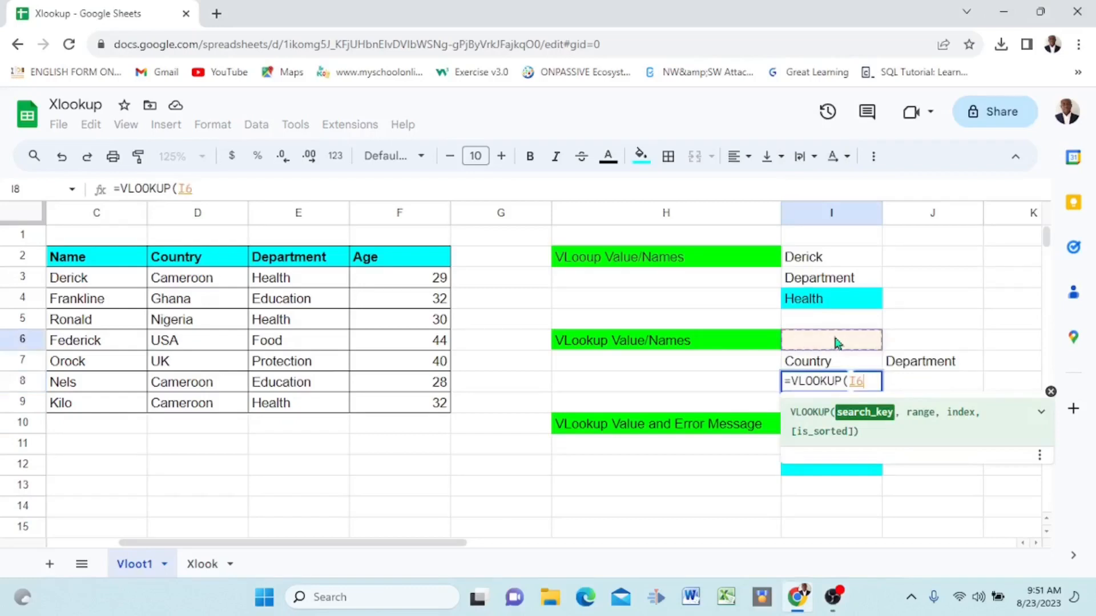
text(,)
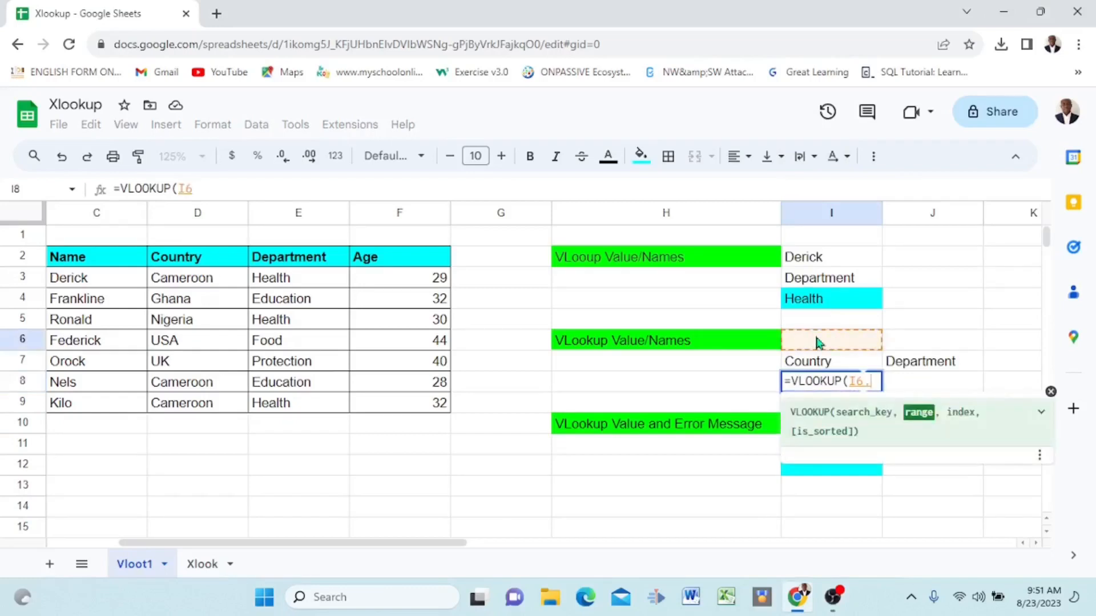
drag(69, 264, 426, 413)
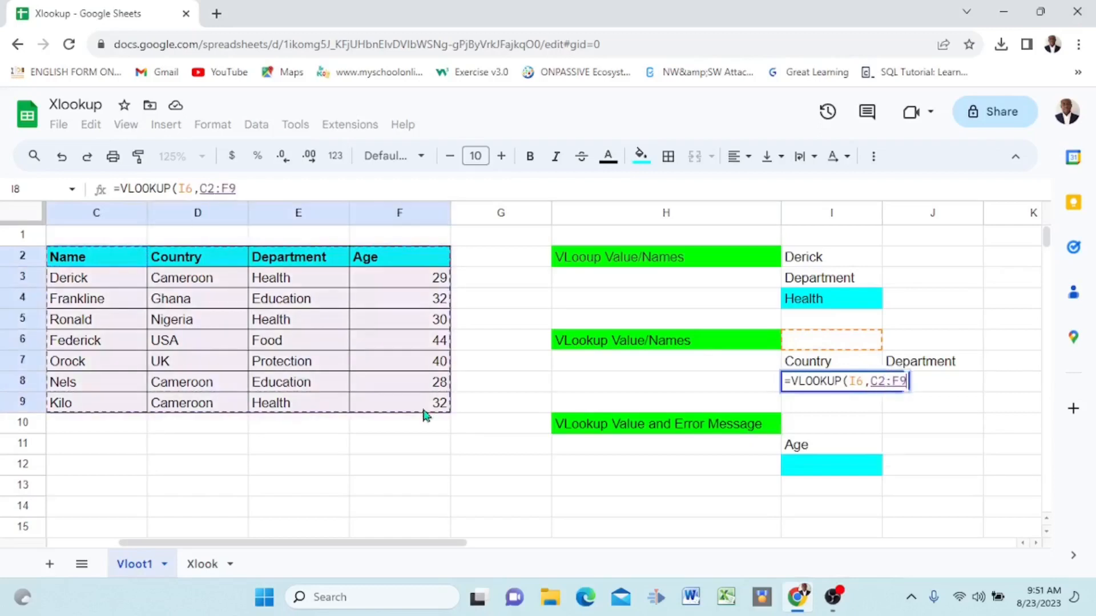
text(,)
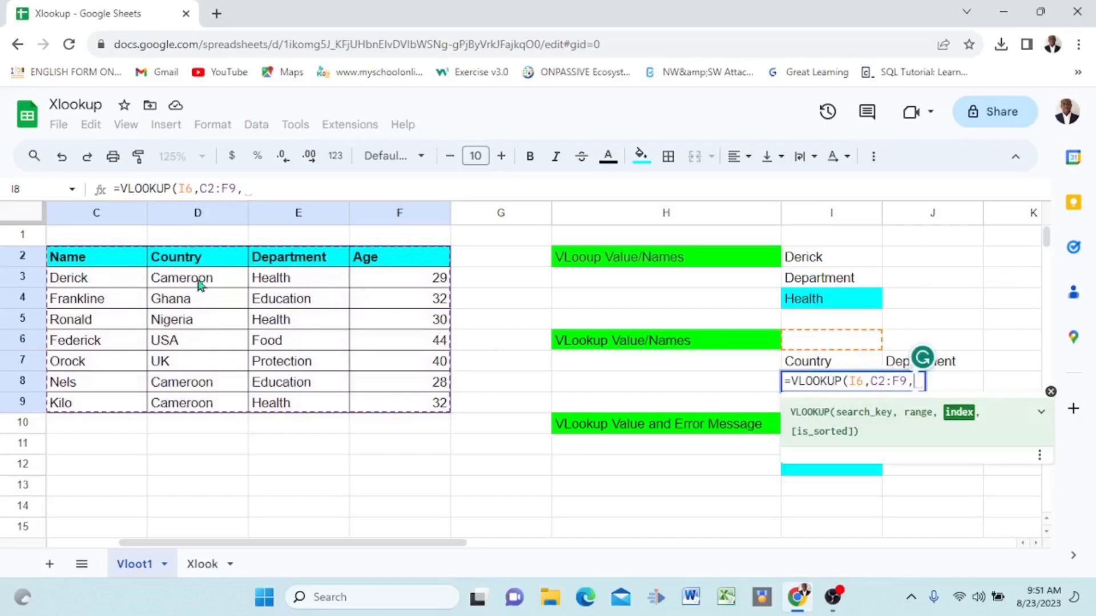
text(2)
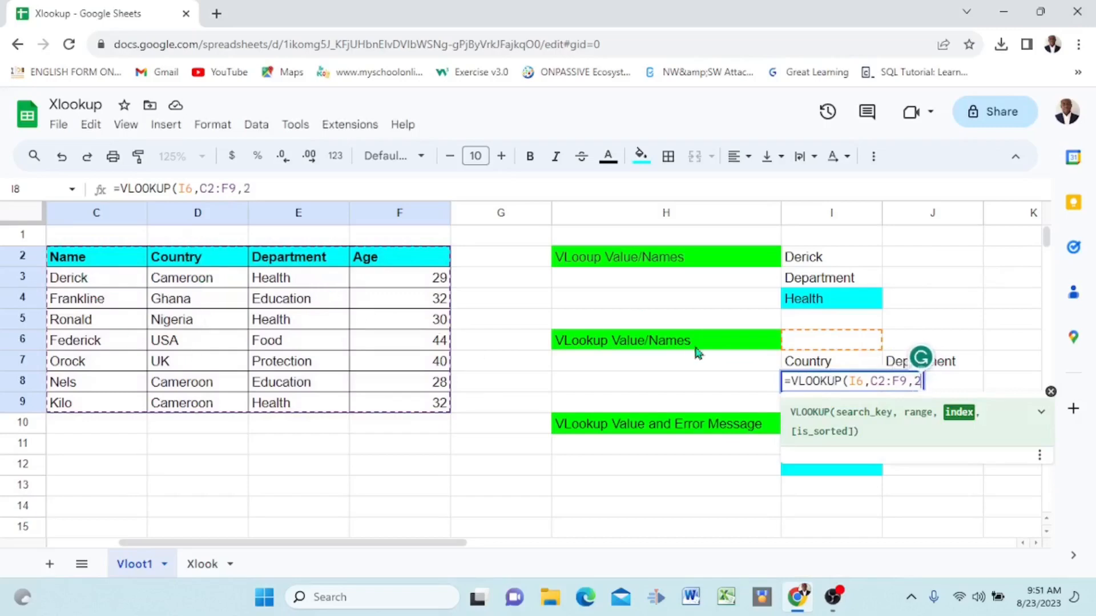
text(,)
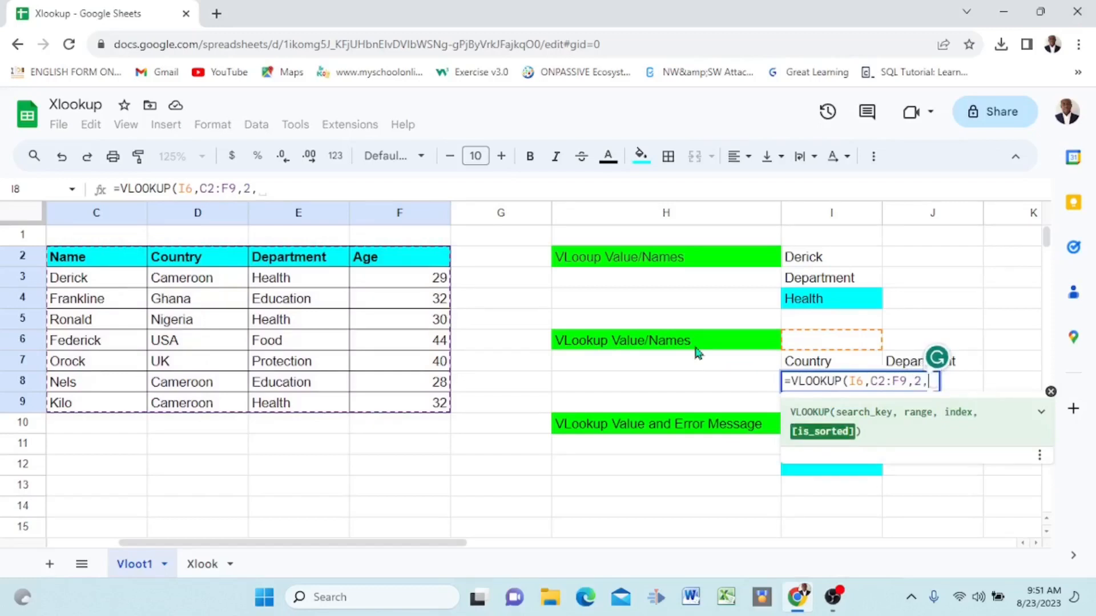
text(False))
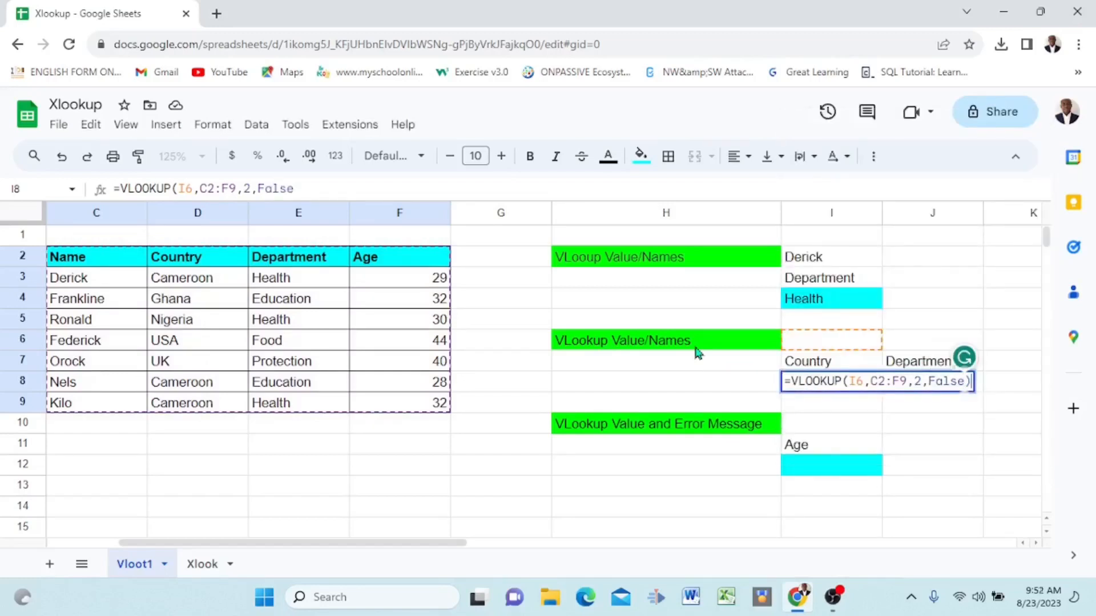
key(Return)
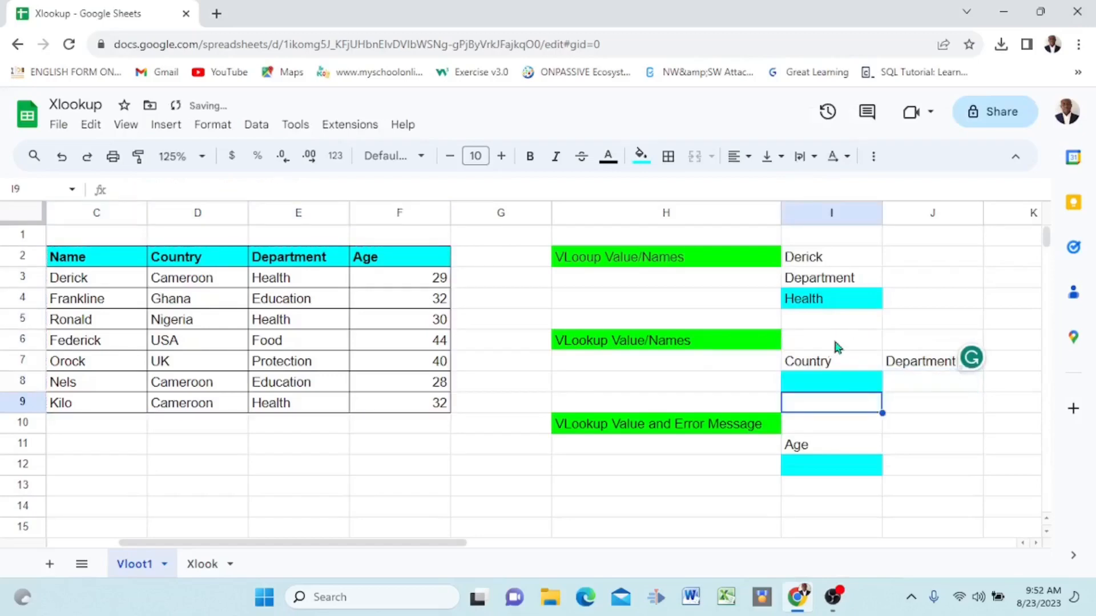
- Fill lookup cell I6 with the person's name listed in C7 of the table
click(834, 339)
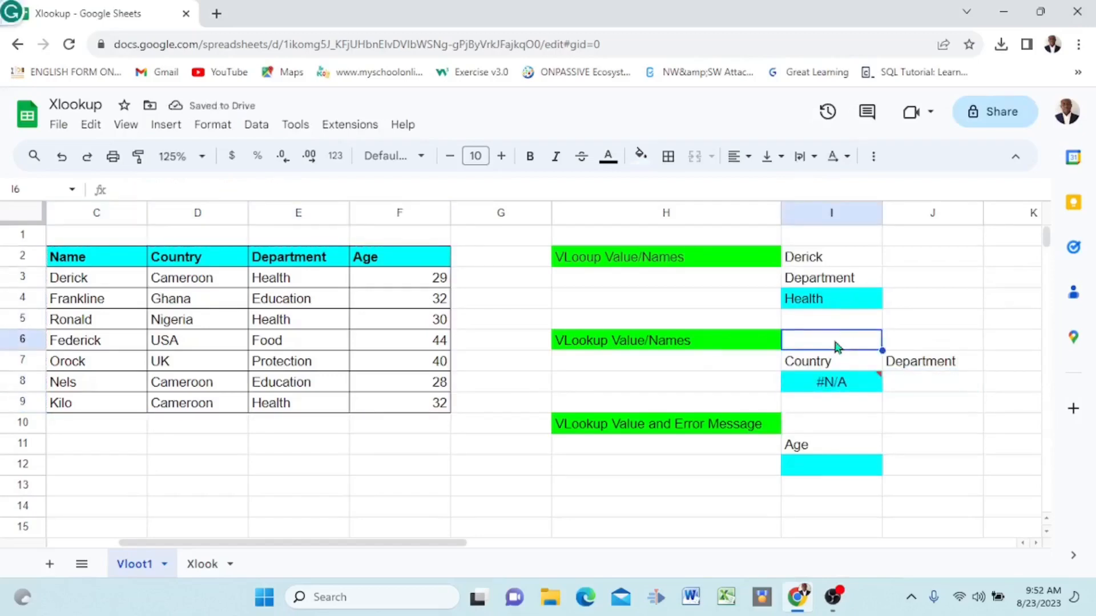
text(Orock)
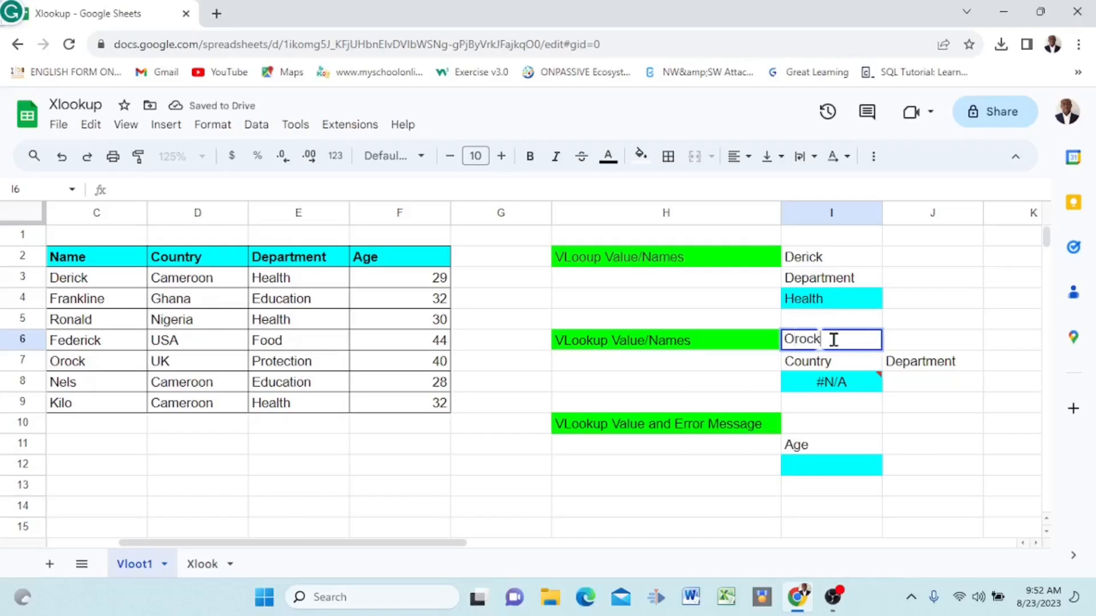
click(933, 427)
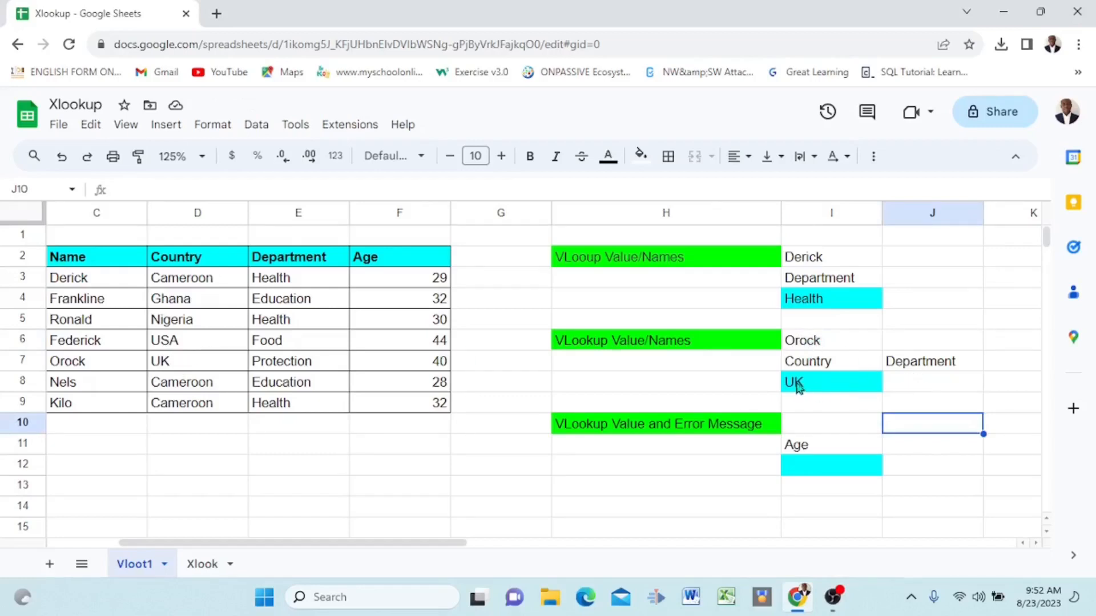
- Enter =VLOOKUP(I6,C2:F9,3,False) in cell J8 to return the department for the name in I6
click(926, 383)
text(=)
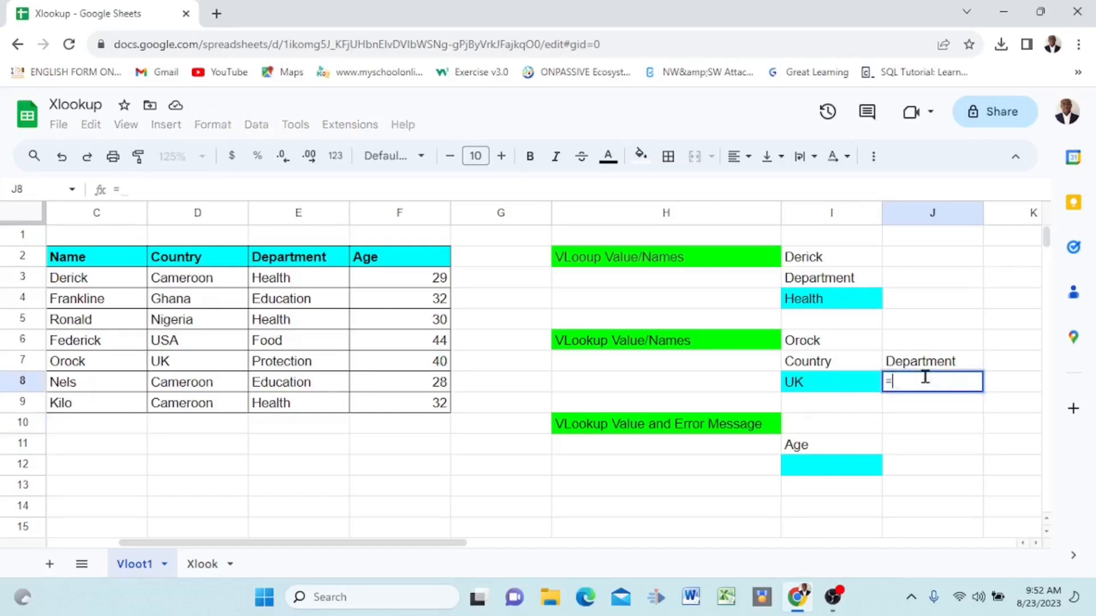
text(v)
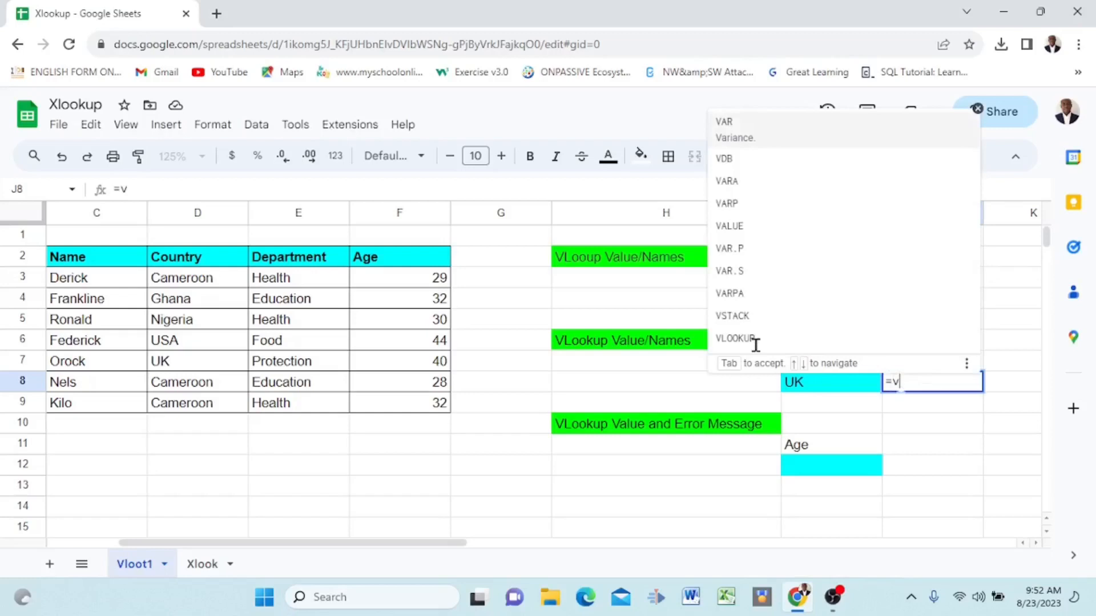
click(753, 353)
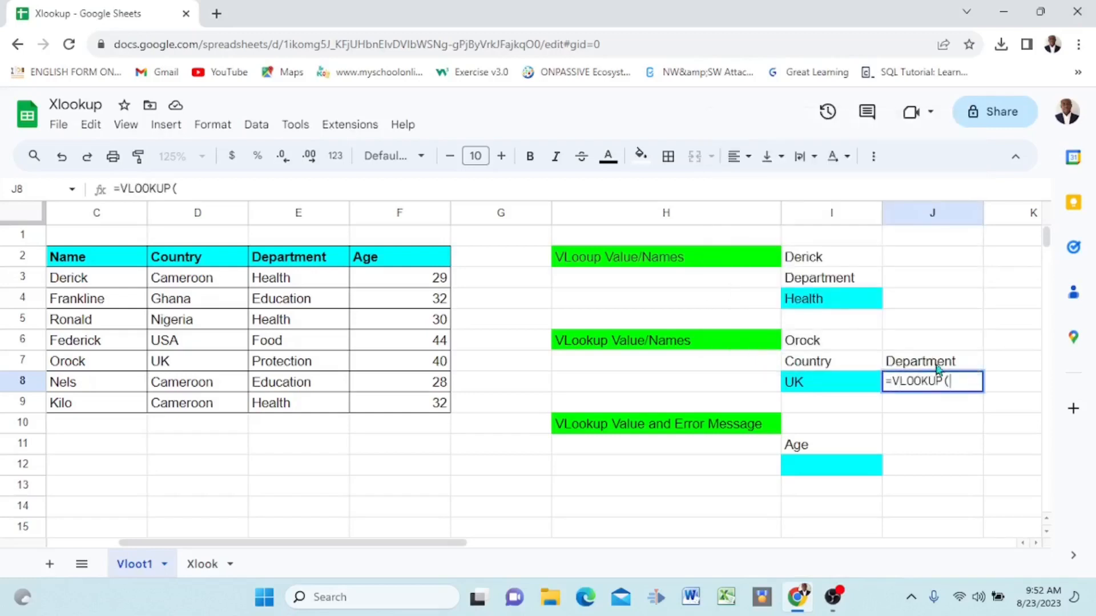
click(830, 342)
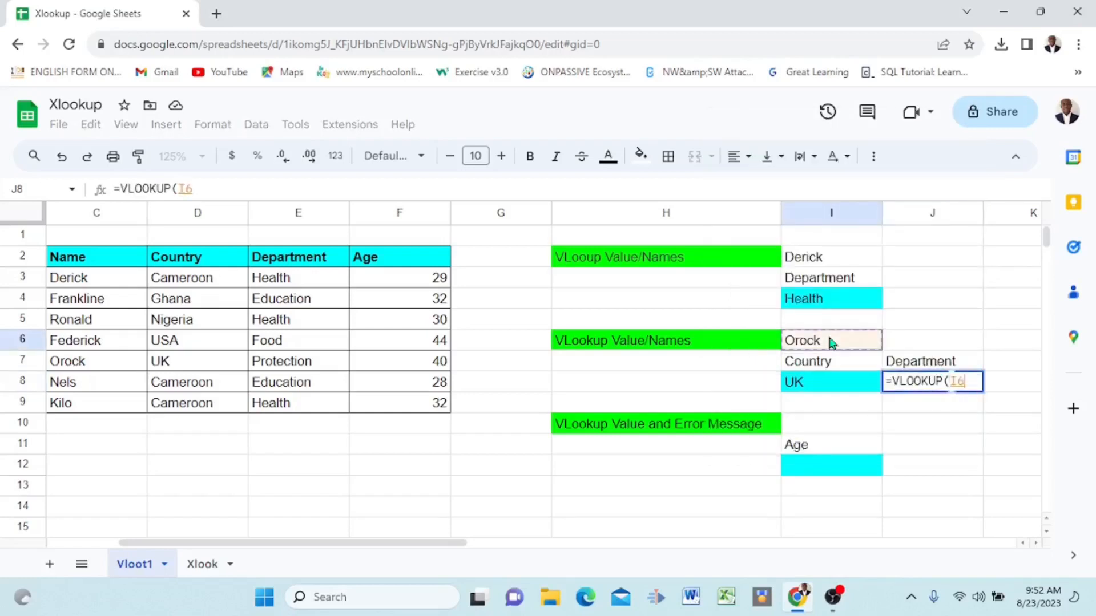
text(,)
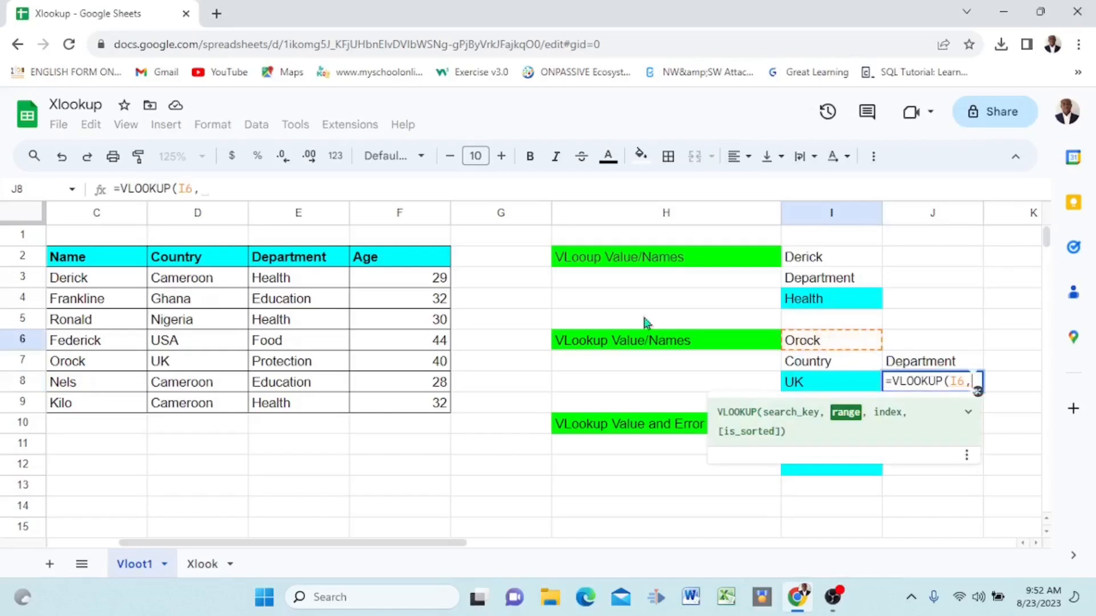
mouse_move(101, 261)
mouse_down()
mouse_move(152, 294)
mouse_move(421, 403)
mouse_up()
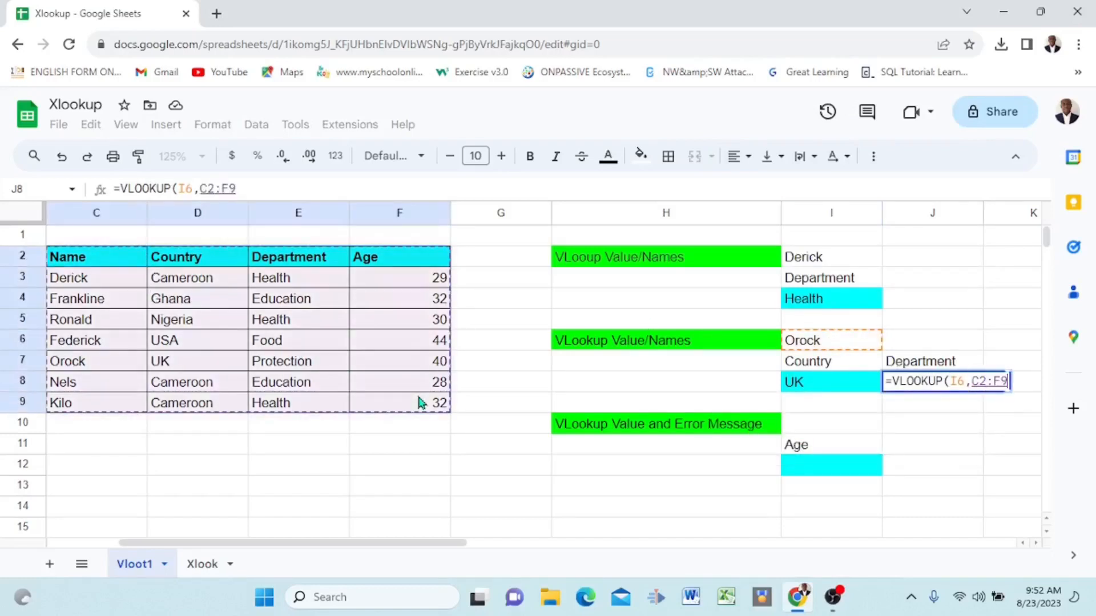
text(,)
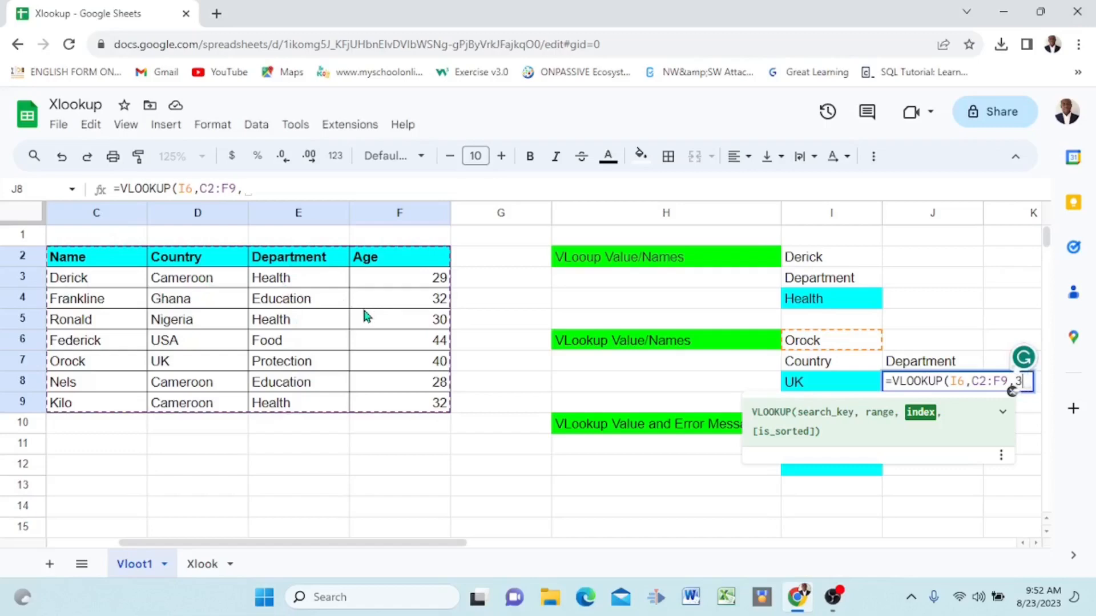
text(3)
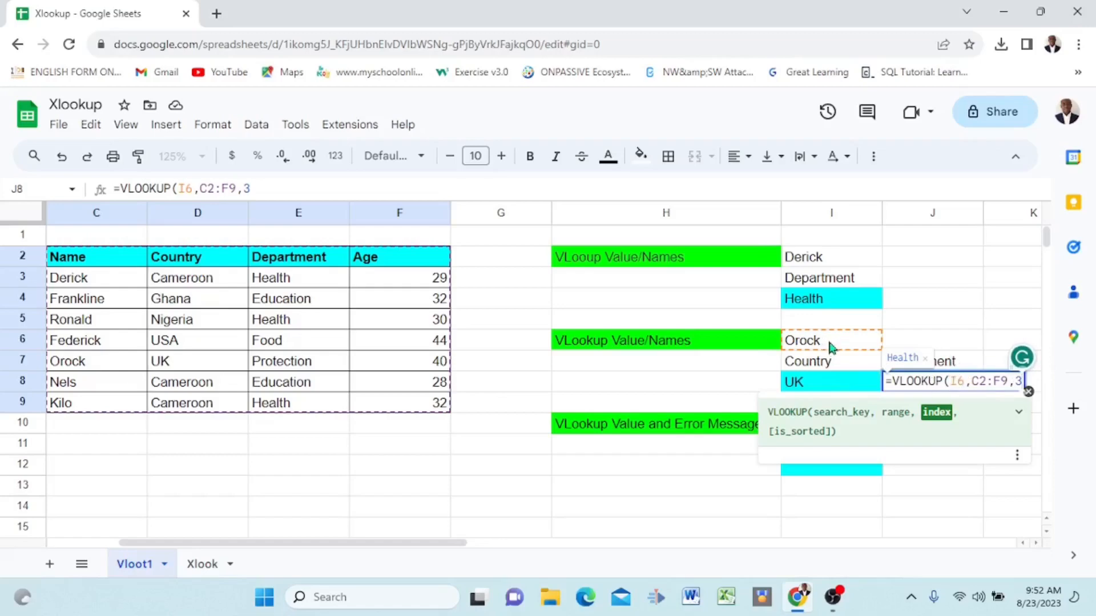
text(,False))
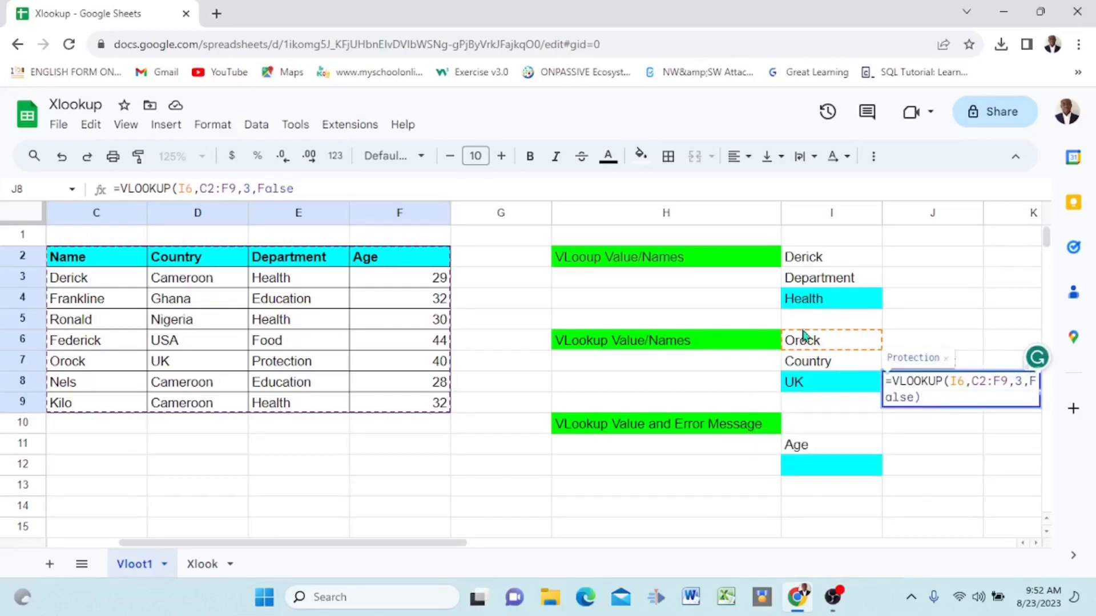
key(Return)
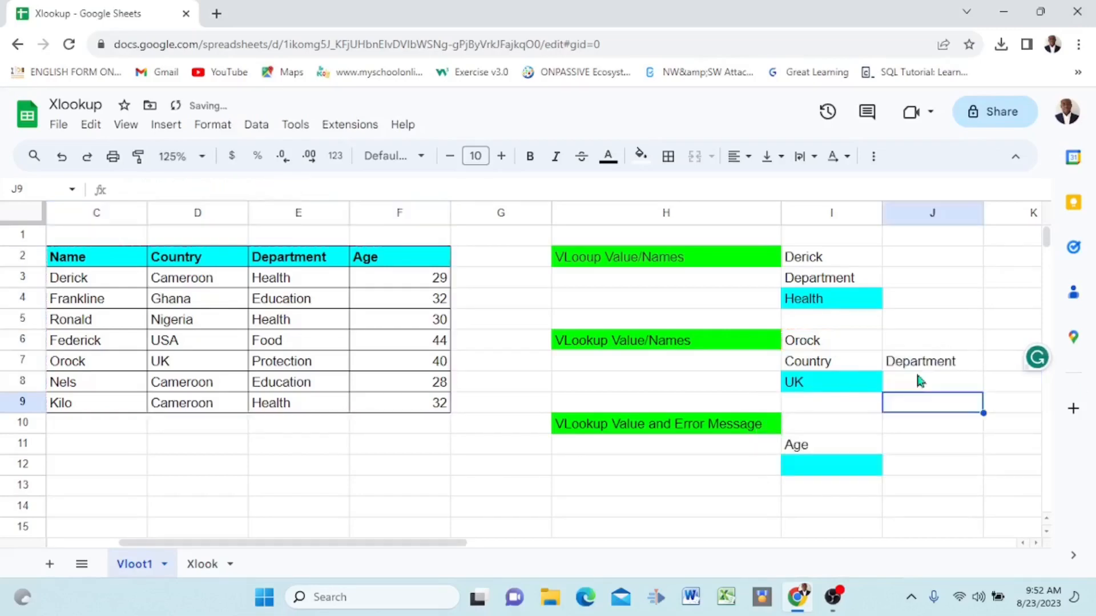
- Replace the name in lookup cell I6 with the person's name listed in C3 of the table
click(838, 343)
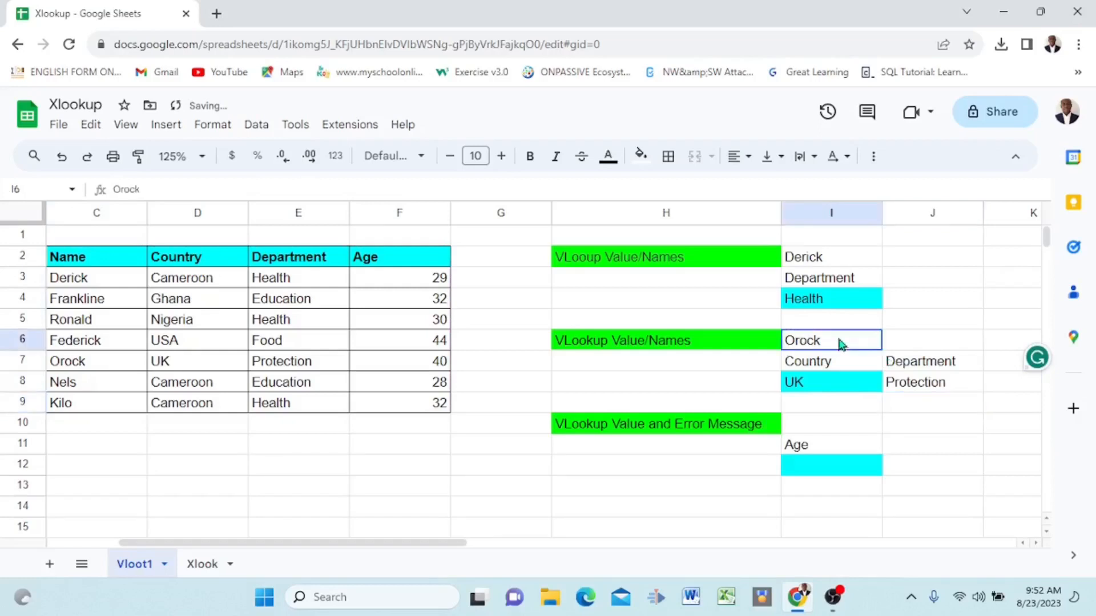
key(Delete)
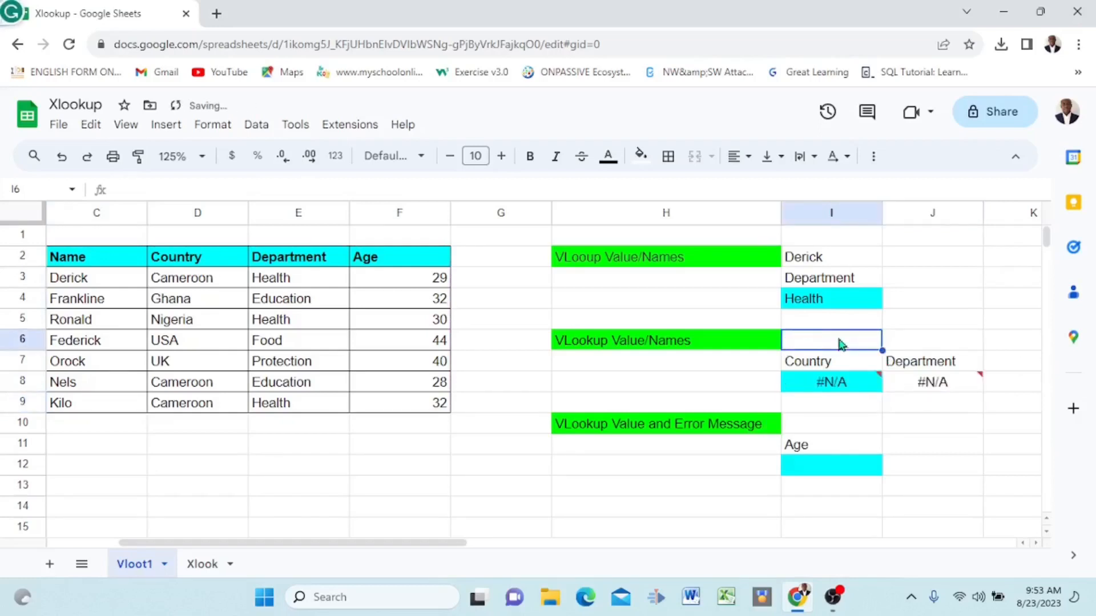
text(Derick)
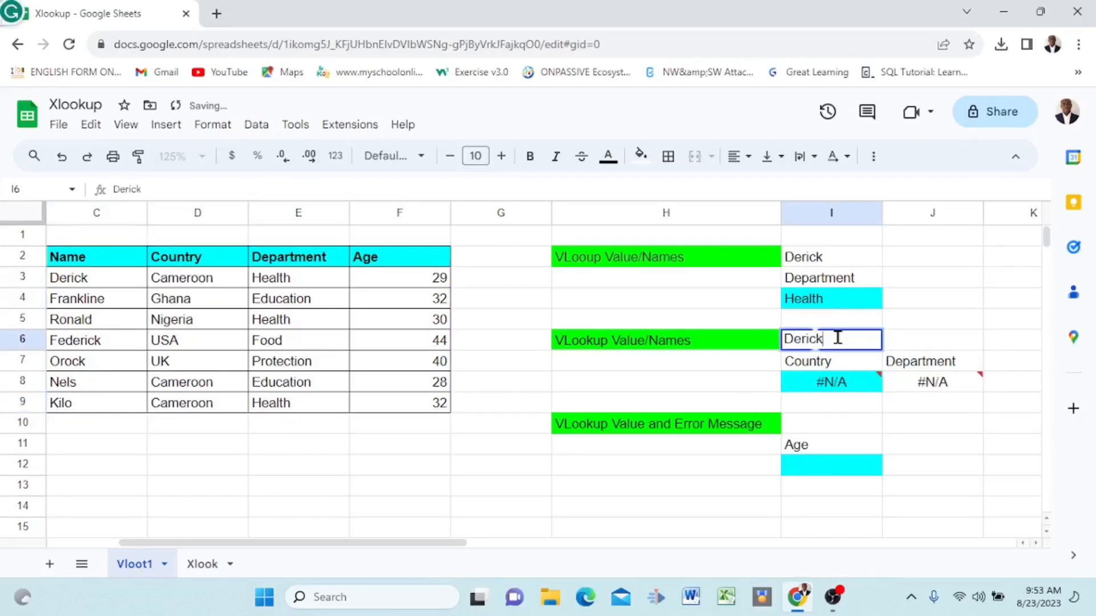
click(980, 292)
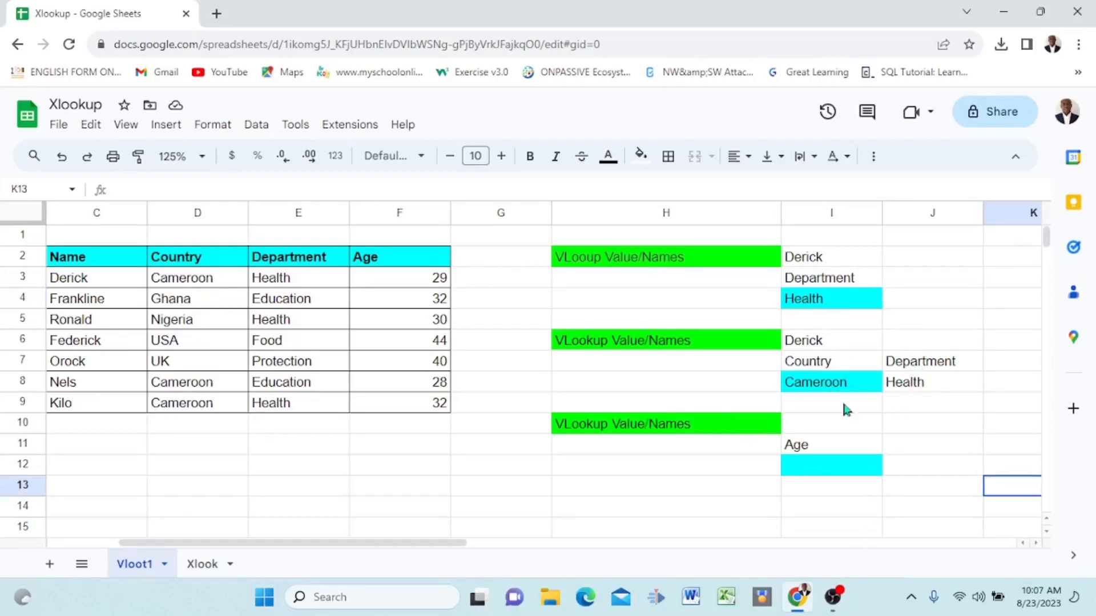
- Enter =VLOOKUP(I10,C2:F9,4,False) in cell I12 to return the age for the name in I10
click(826, 469)
text(=)
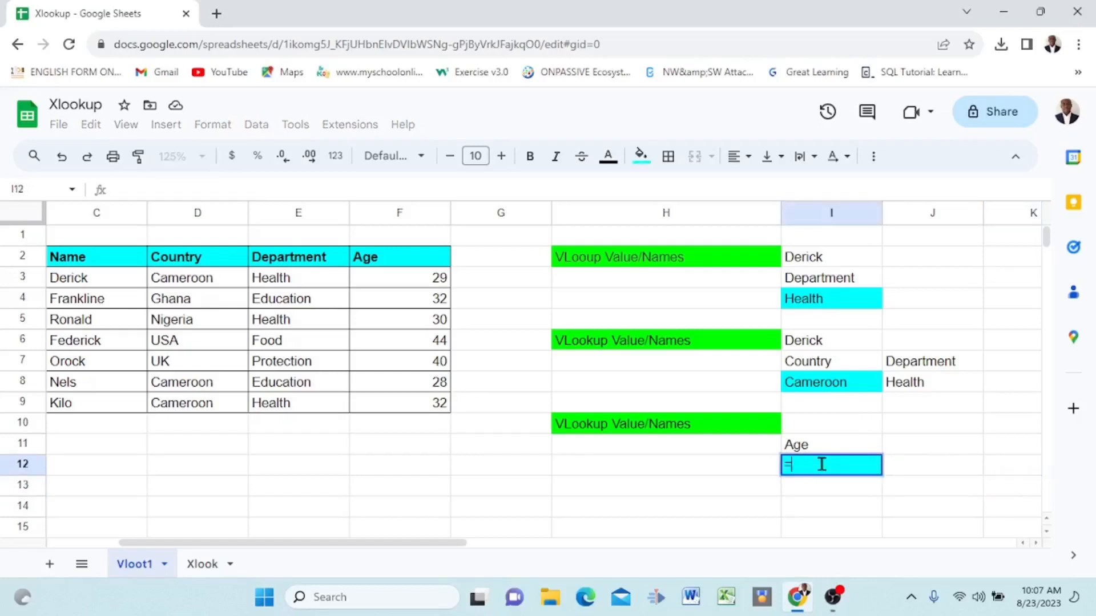
text(vl)
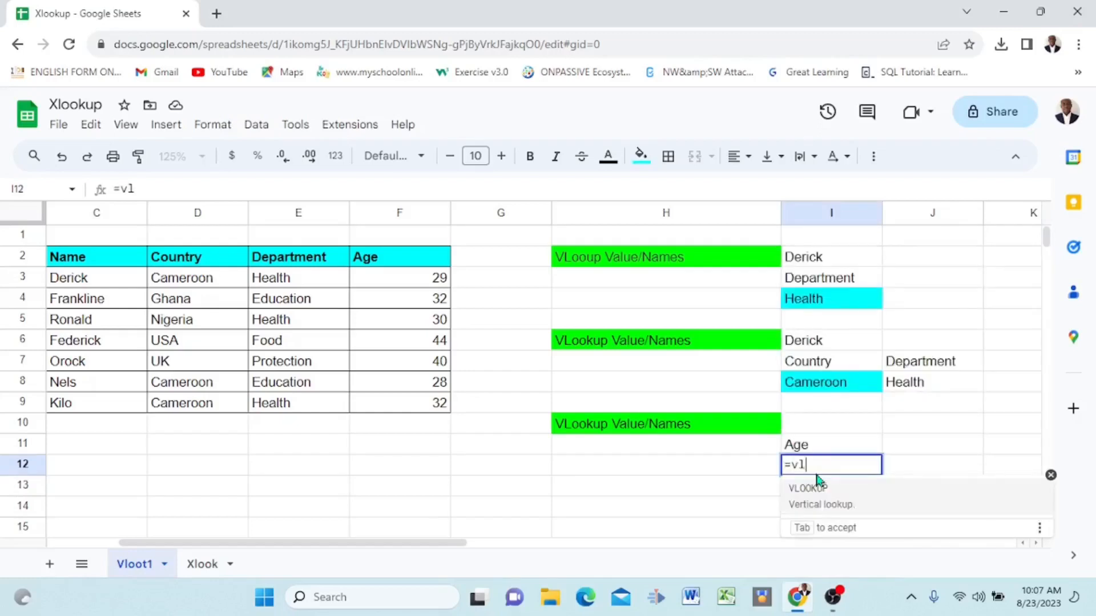
click(828, 497)
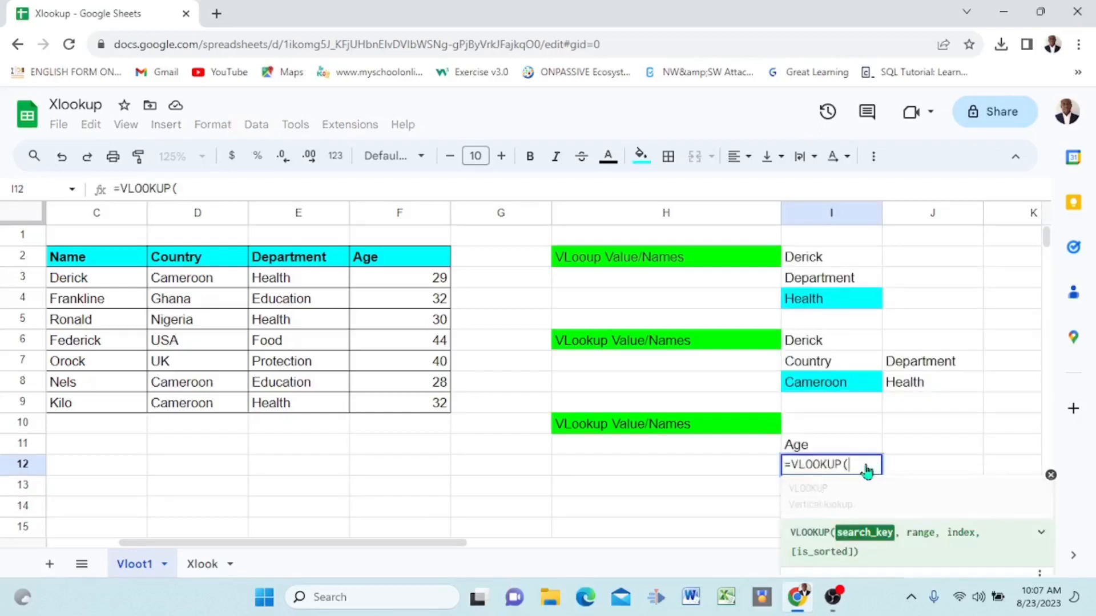
click(828, 422)
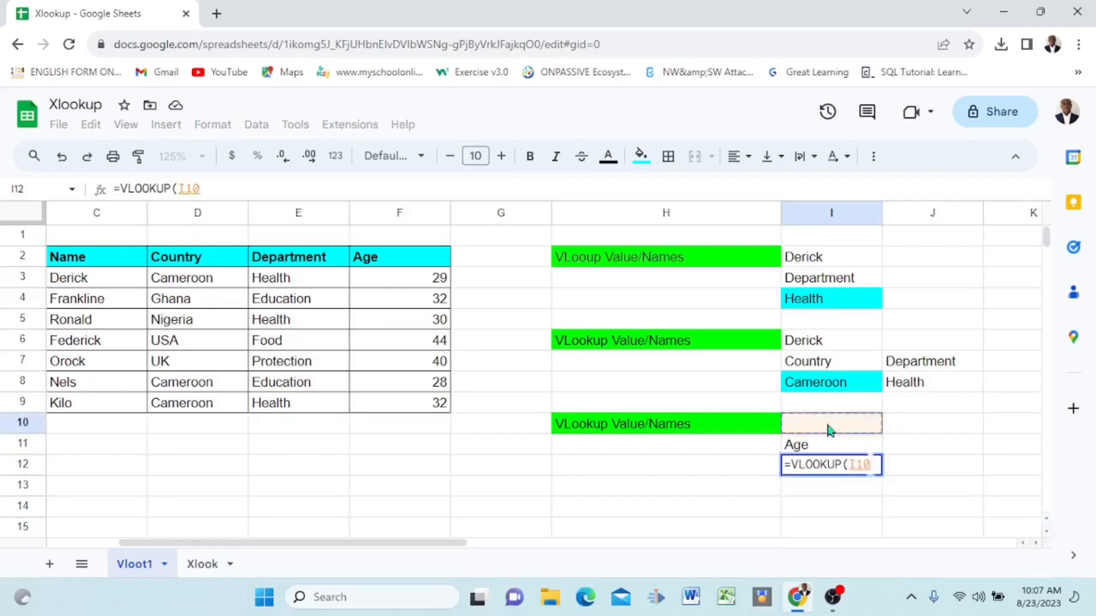
text(,)
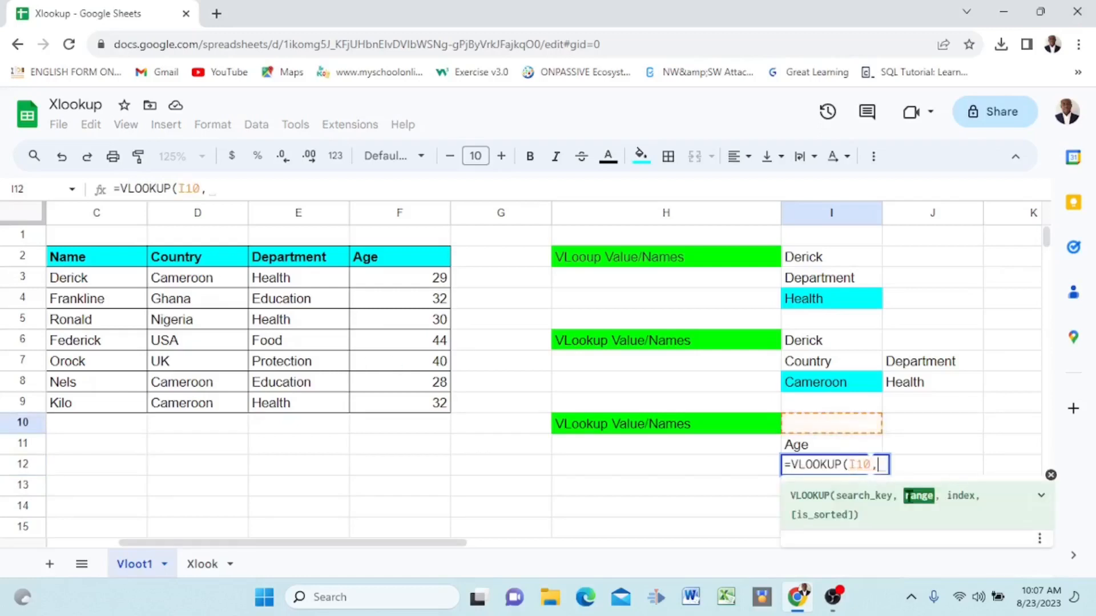
click(101, 263)
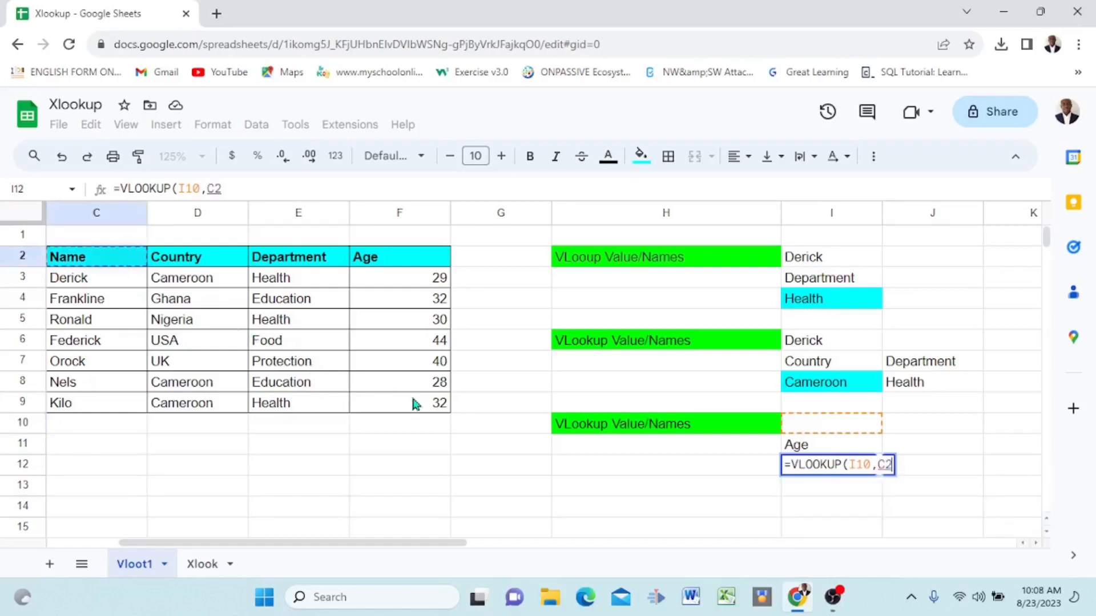
drag(433, 410, 438, 410)
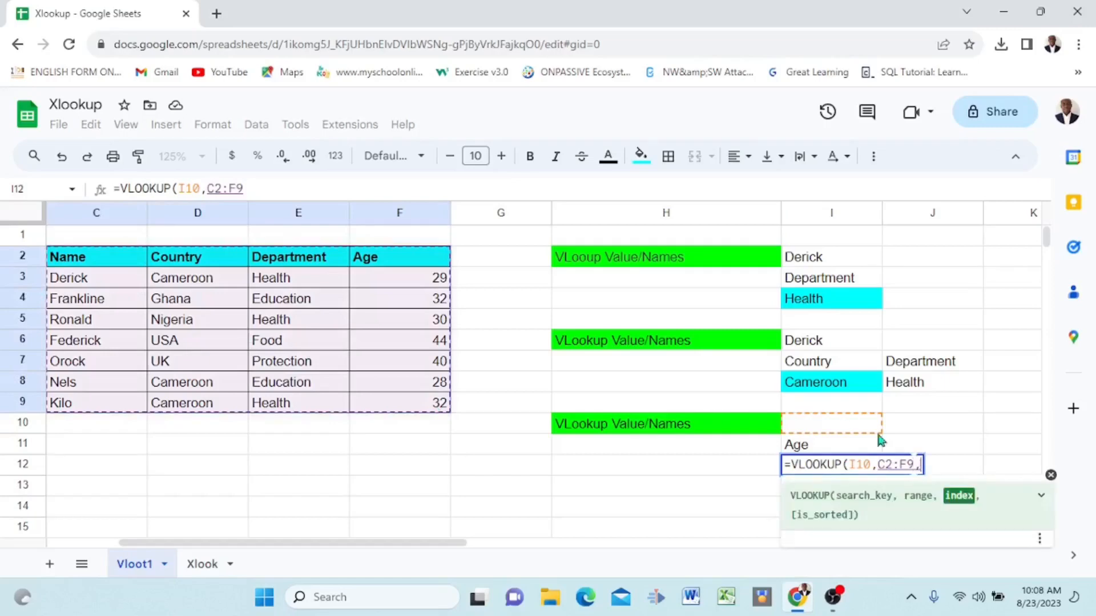
text(,)
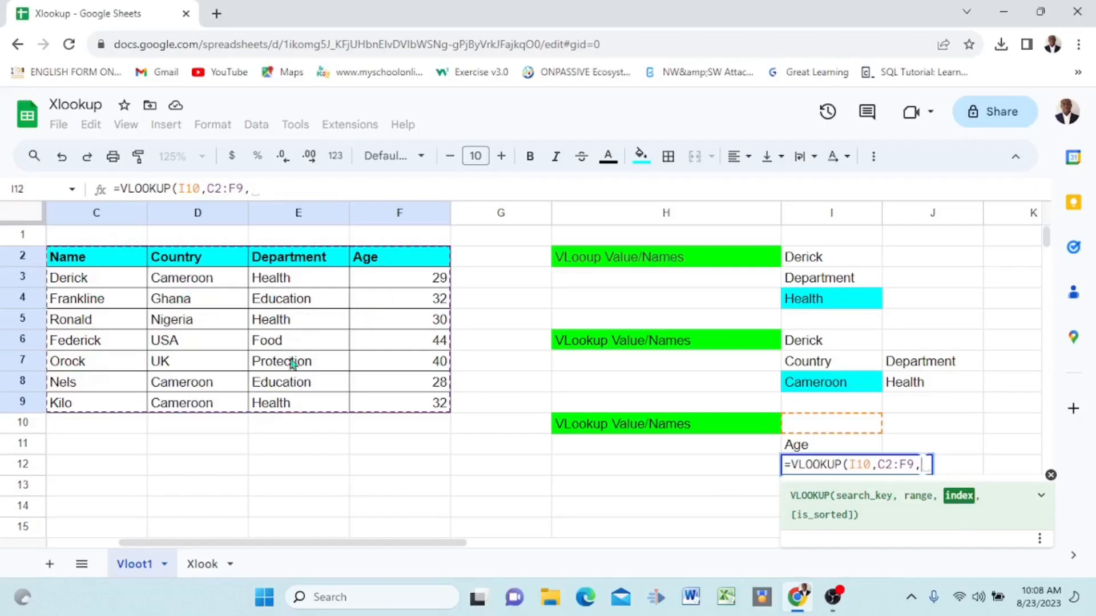
text(4)
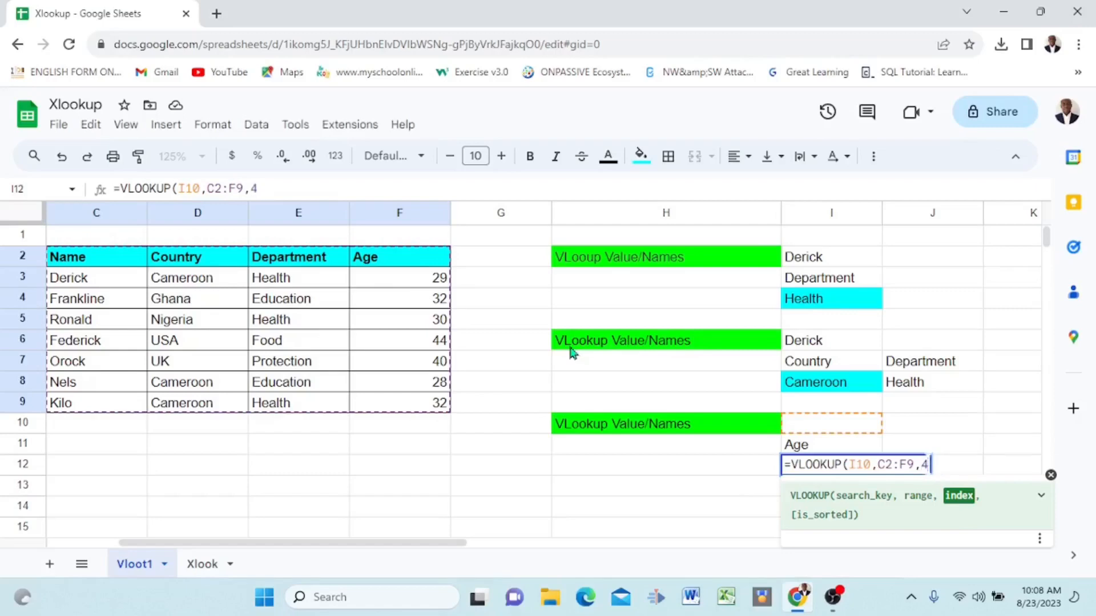
text(,False)
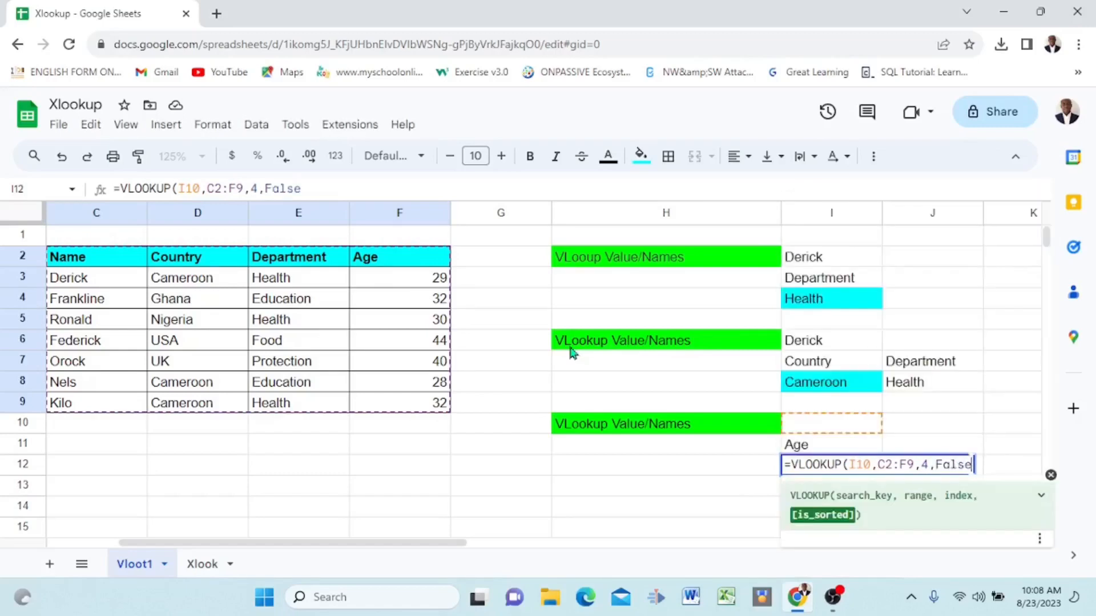
text())
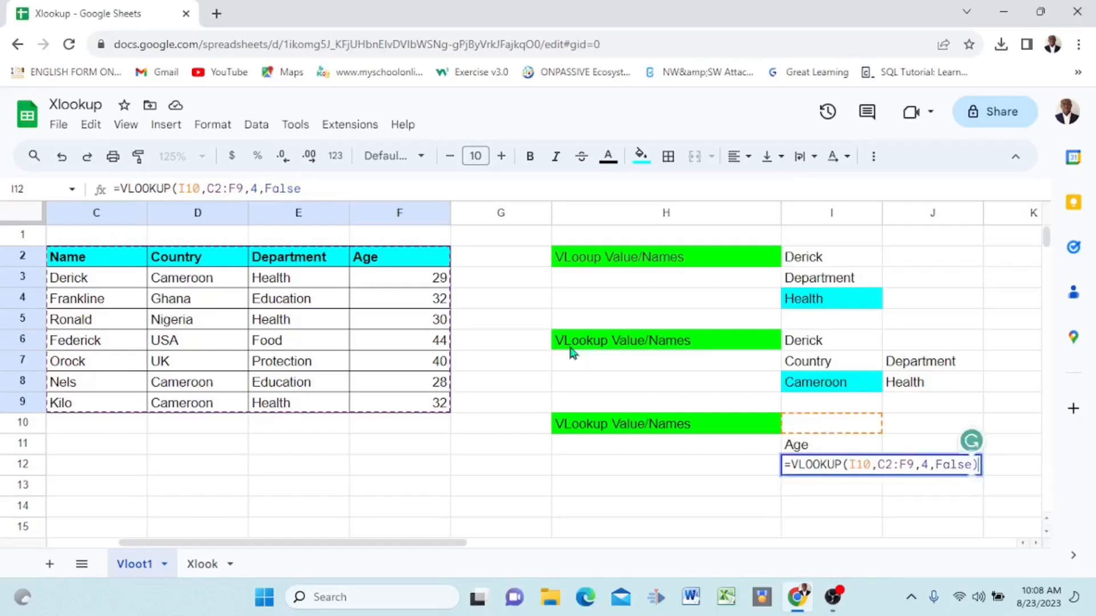
key(Tab)
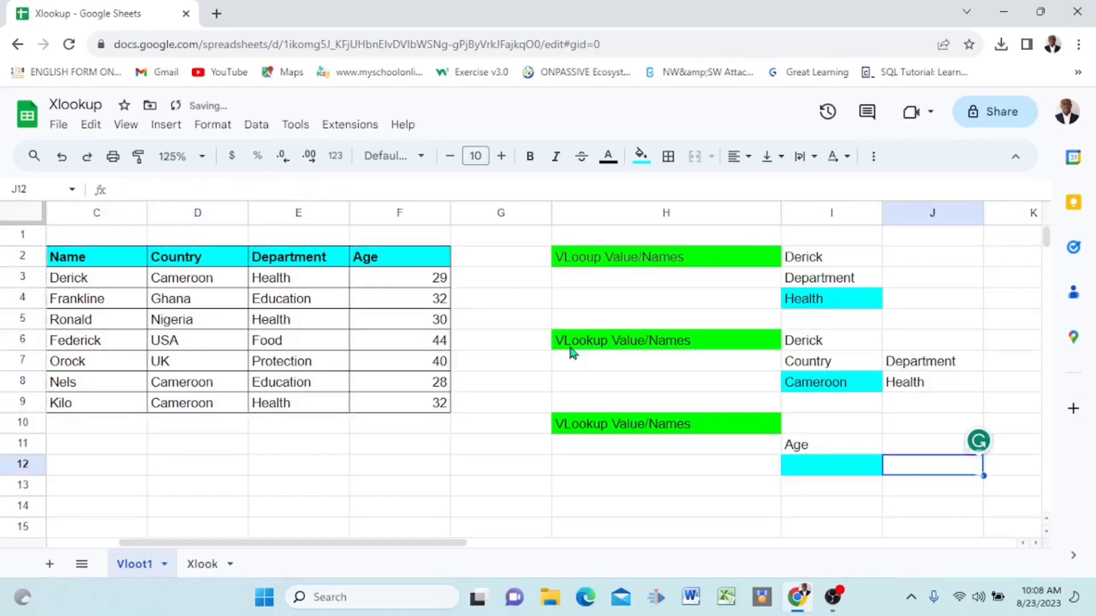
- Fill lookup cell I10 with the person's name listed in C5 of the table
click(827, 425)
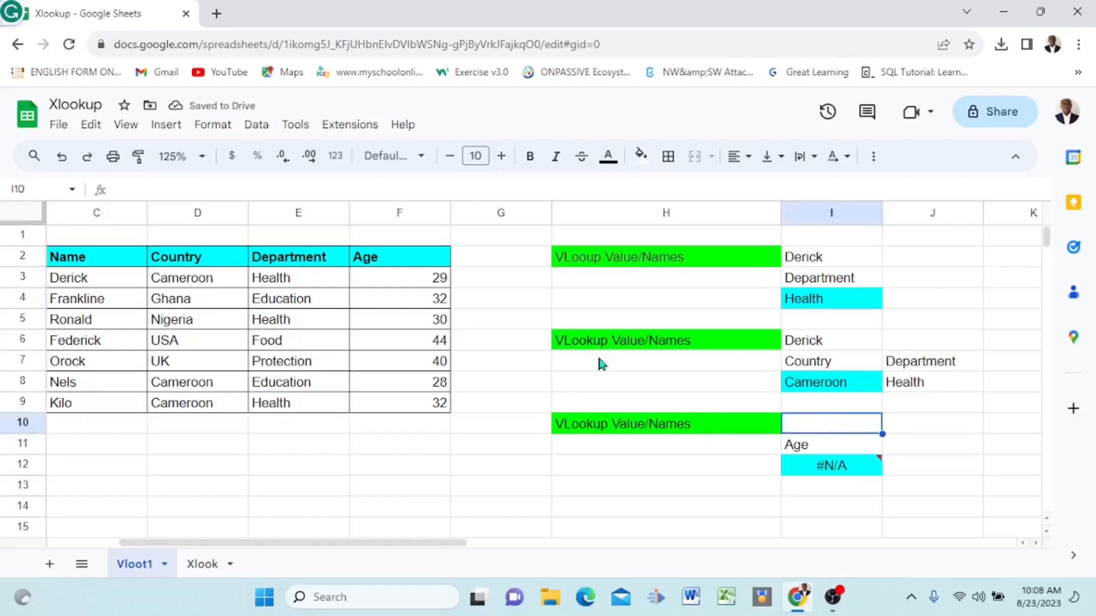
text(Ronald)
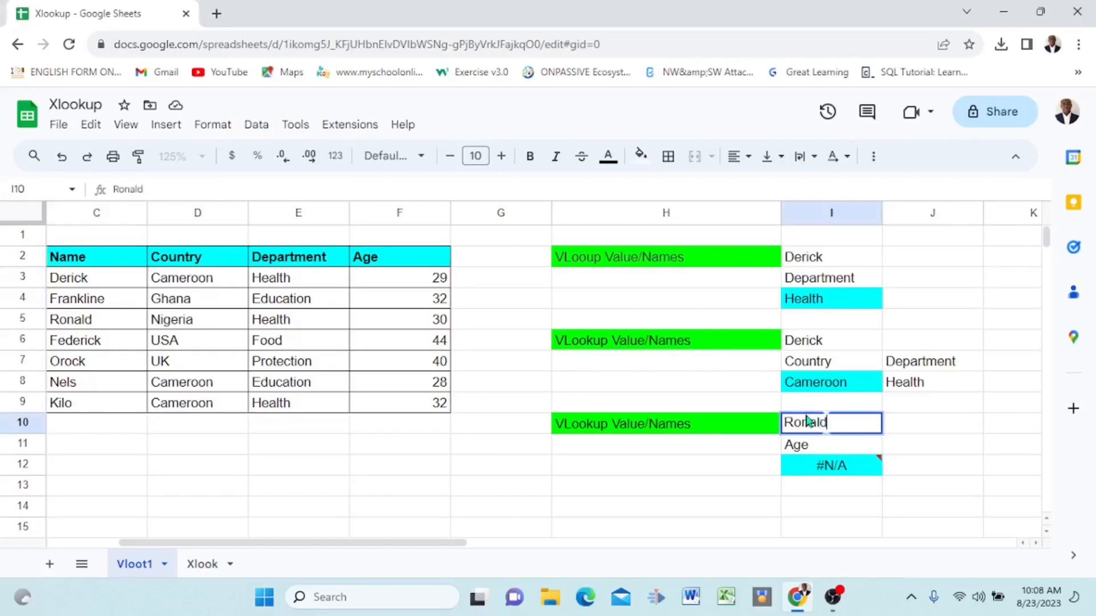
key(Return)
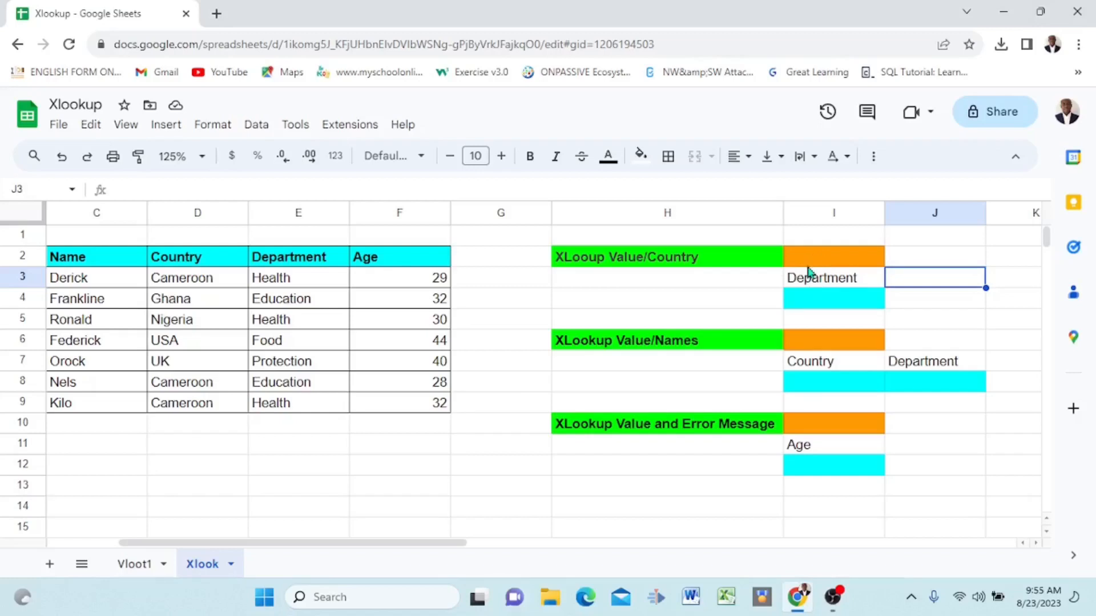
- Enter =XLOOKUP(I2,C3:C9,E3:E9) in cell I4 to return the department for the name in I2
click(813, 303)
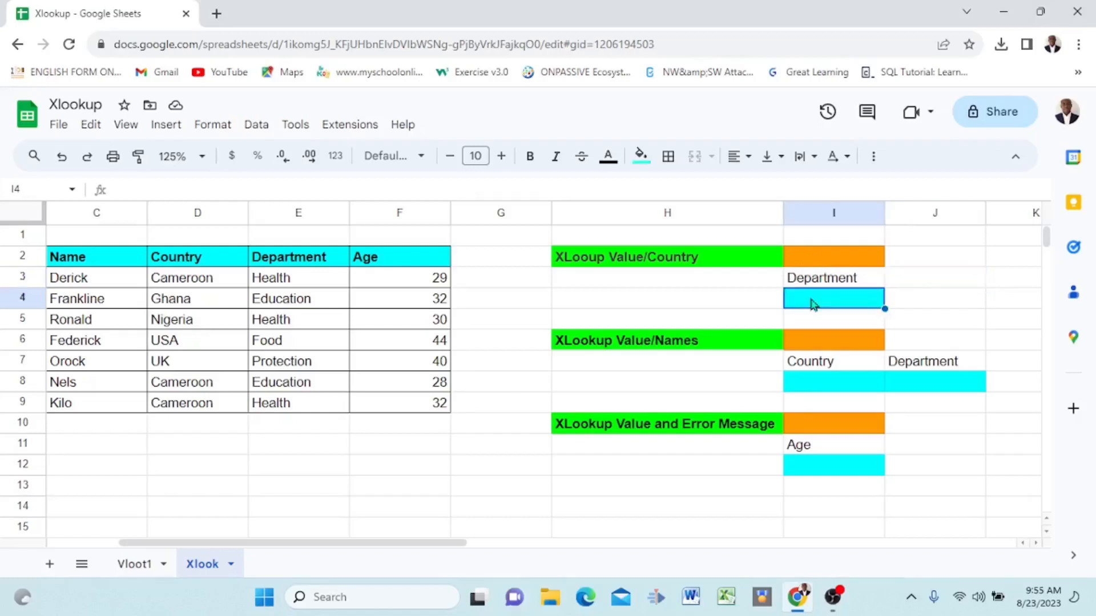
text(=)
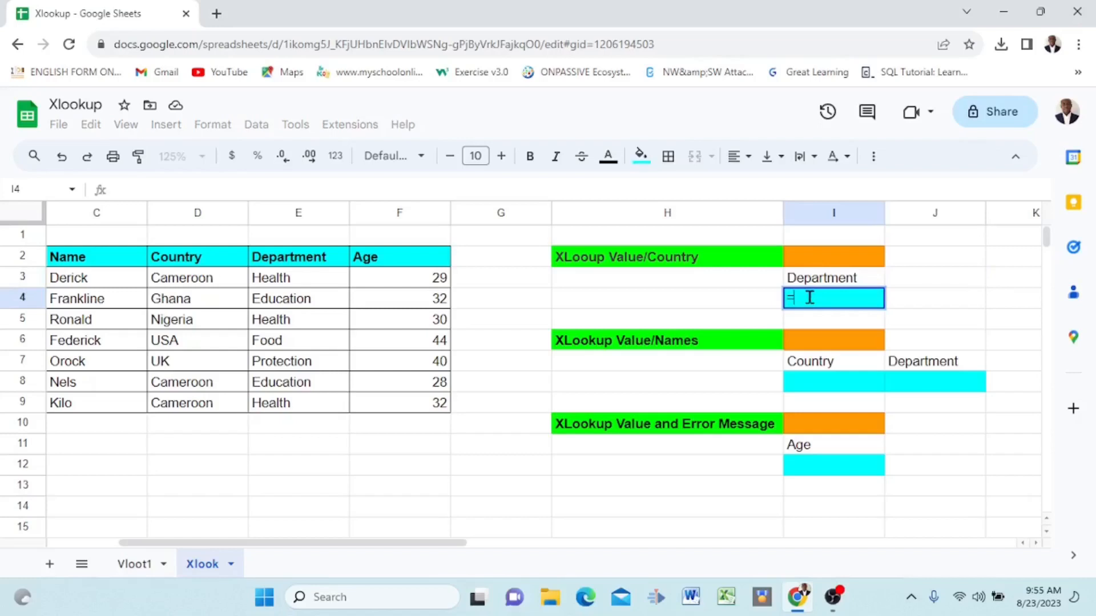
text(x)
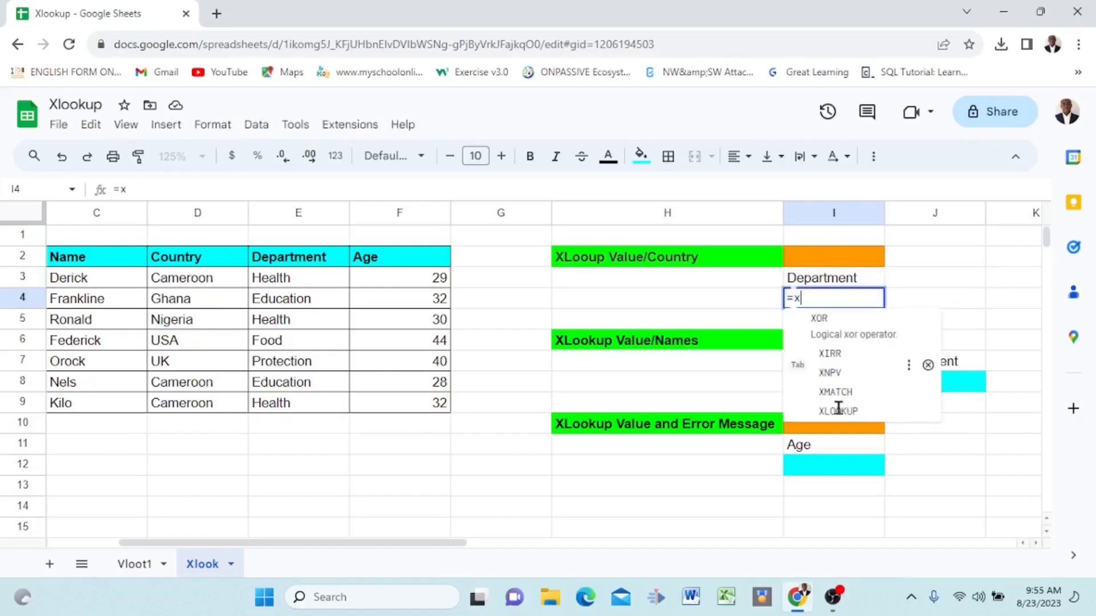
click(821, 426)
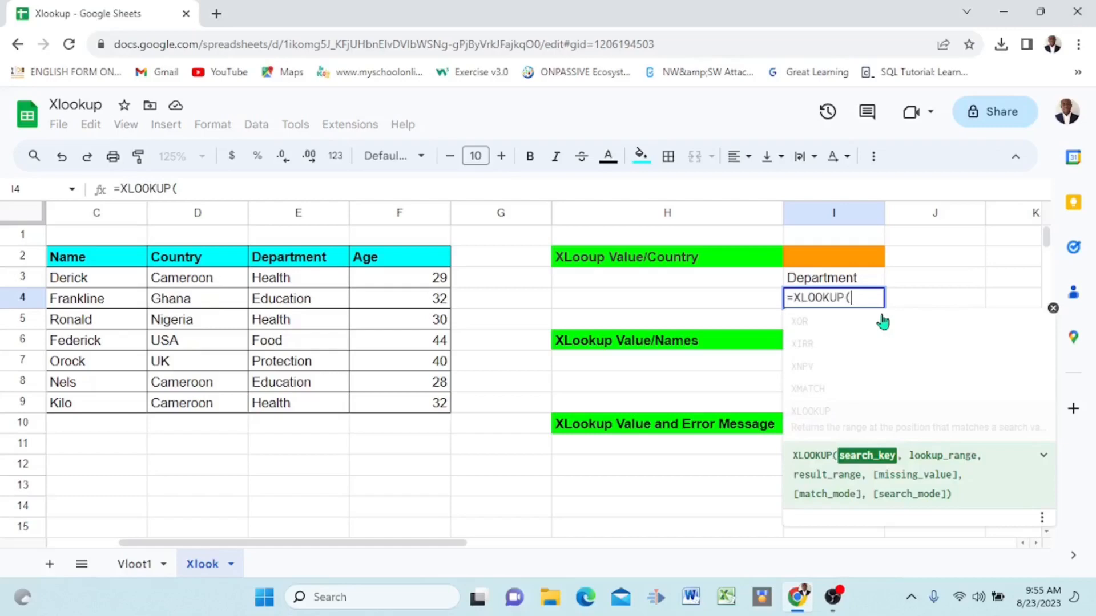
click(825, 262)
text(,)
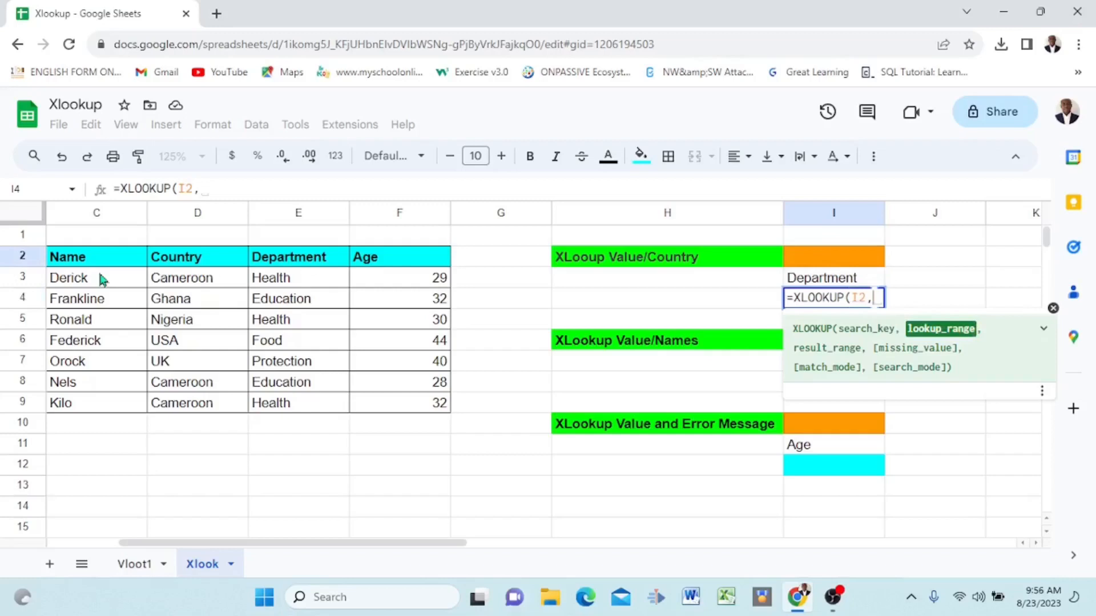
drag(102, 279, 99, 404)
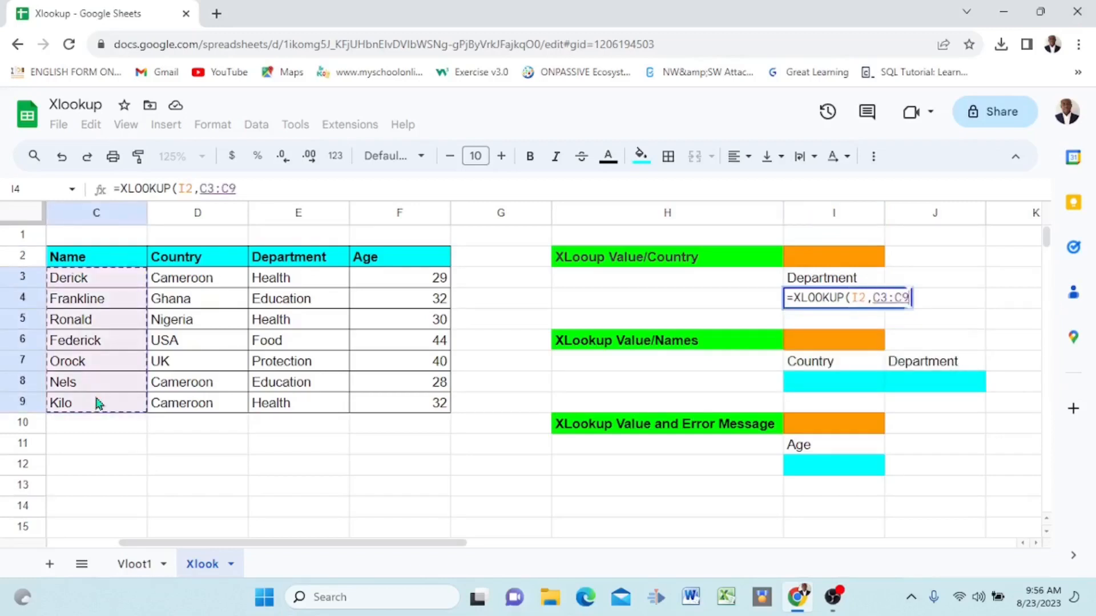
text(,)
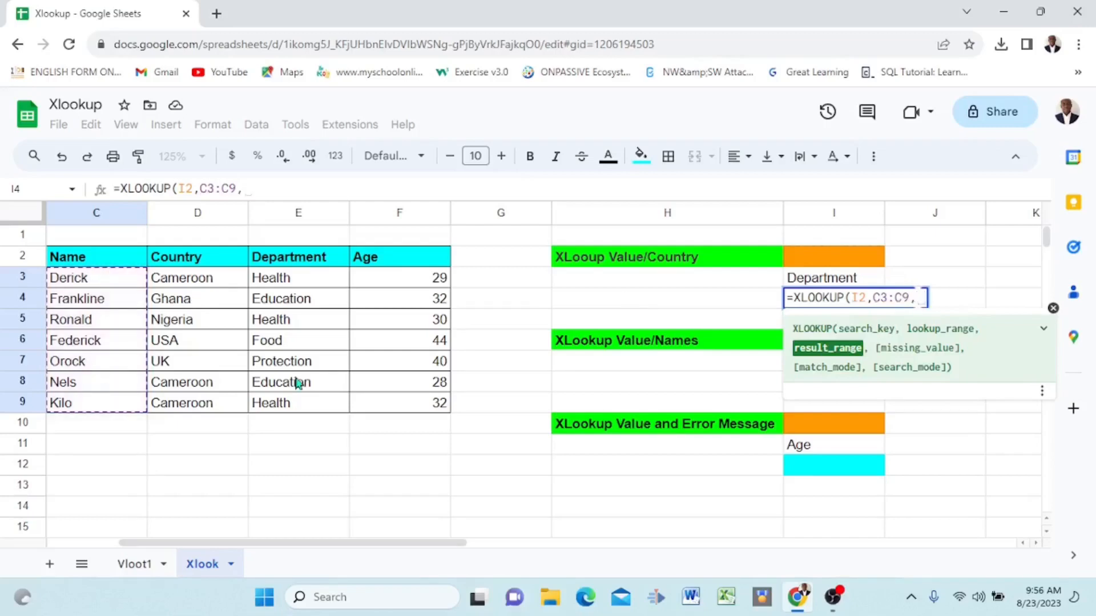
click(288, 278)
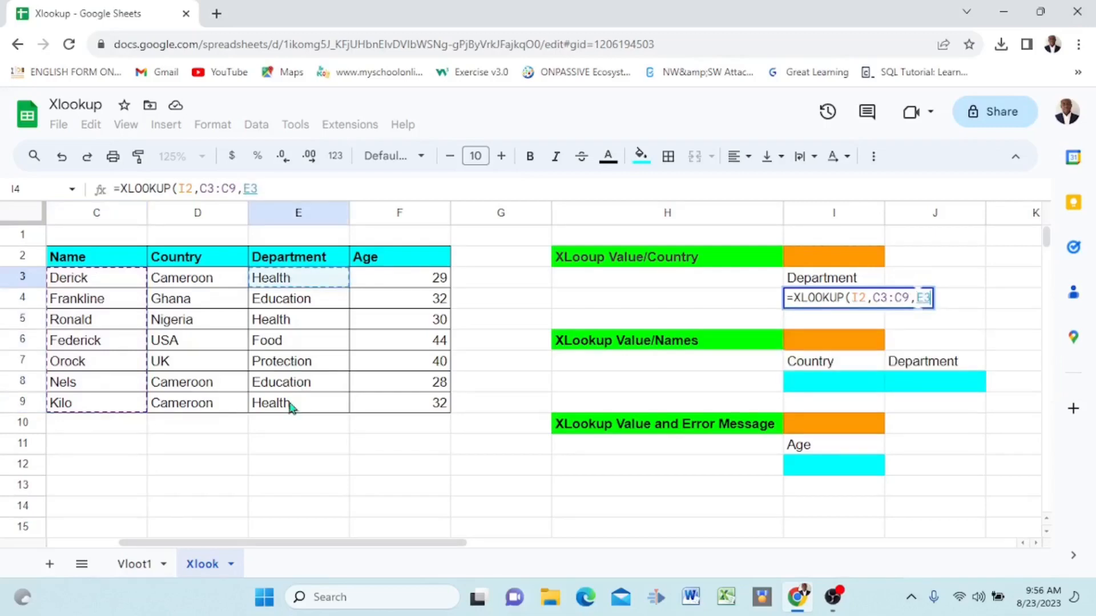
drag(289, 406, 290, 409)
text())
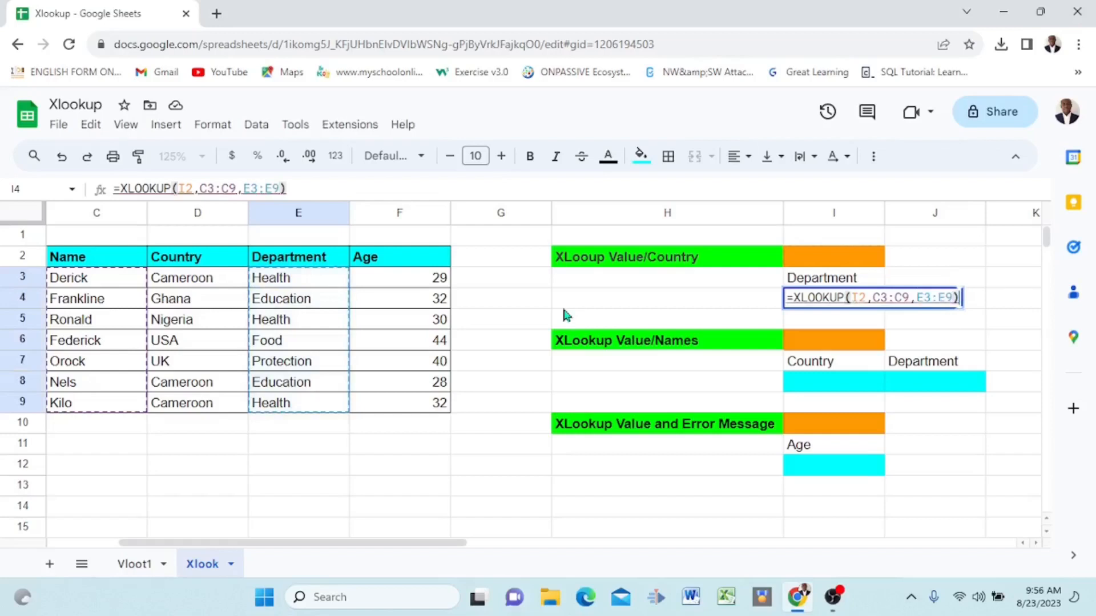
key(Tab)
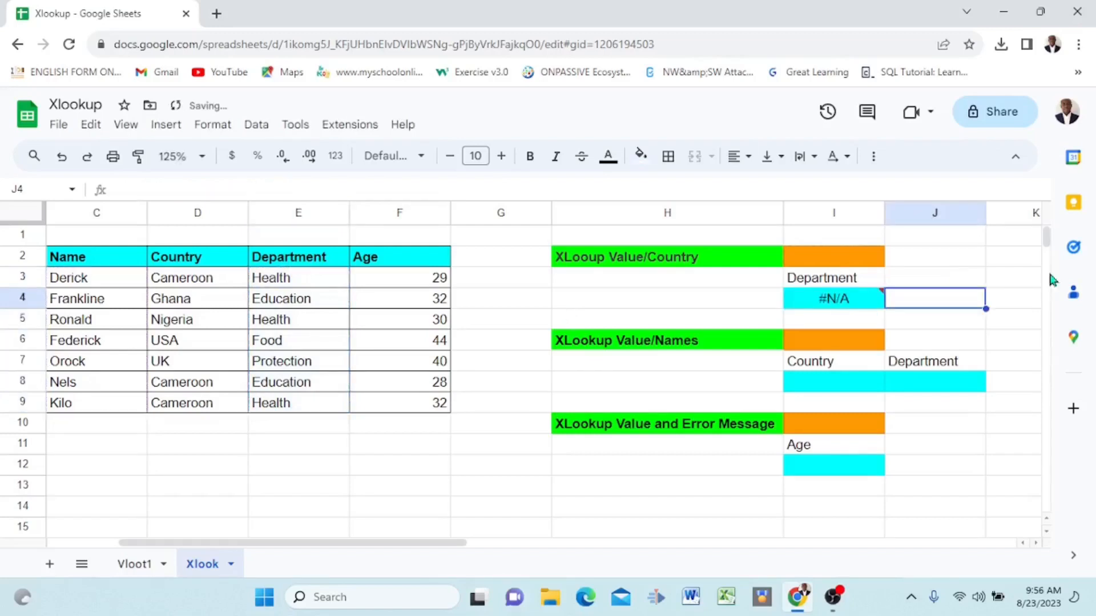
- Fill lookup cell I2 with the person's name listed in C3 of the table
click(829, 260)
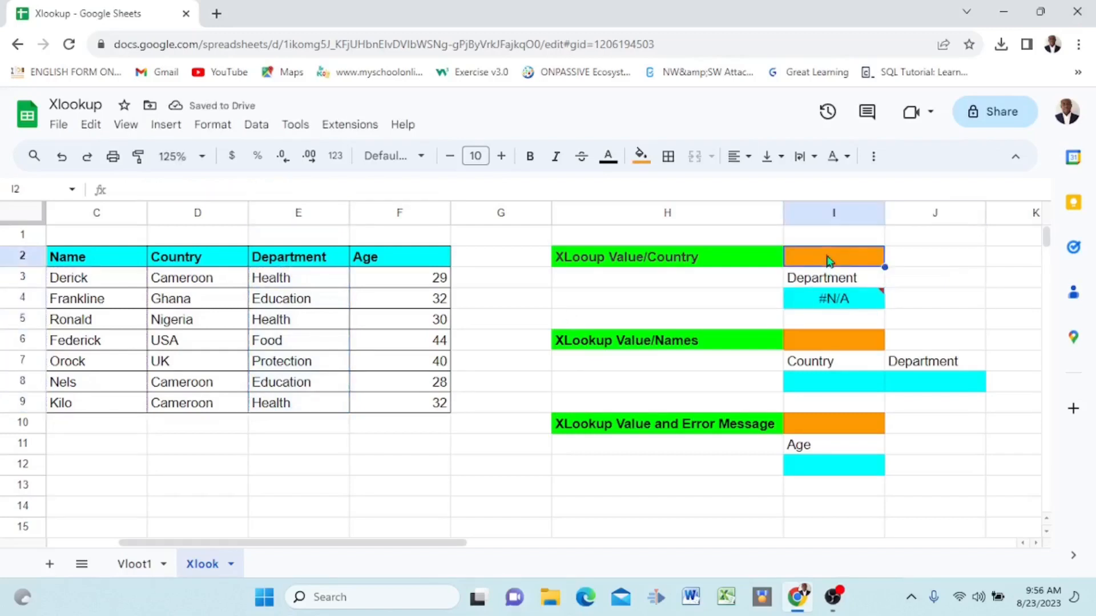
text(Derick)
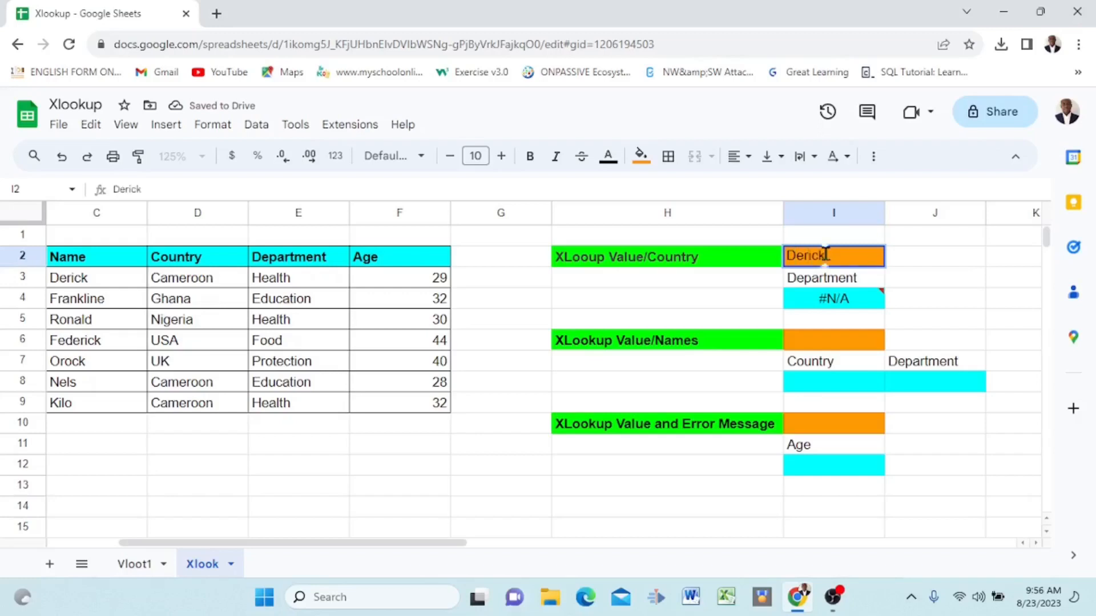
key(Return)
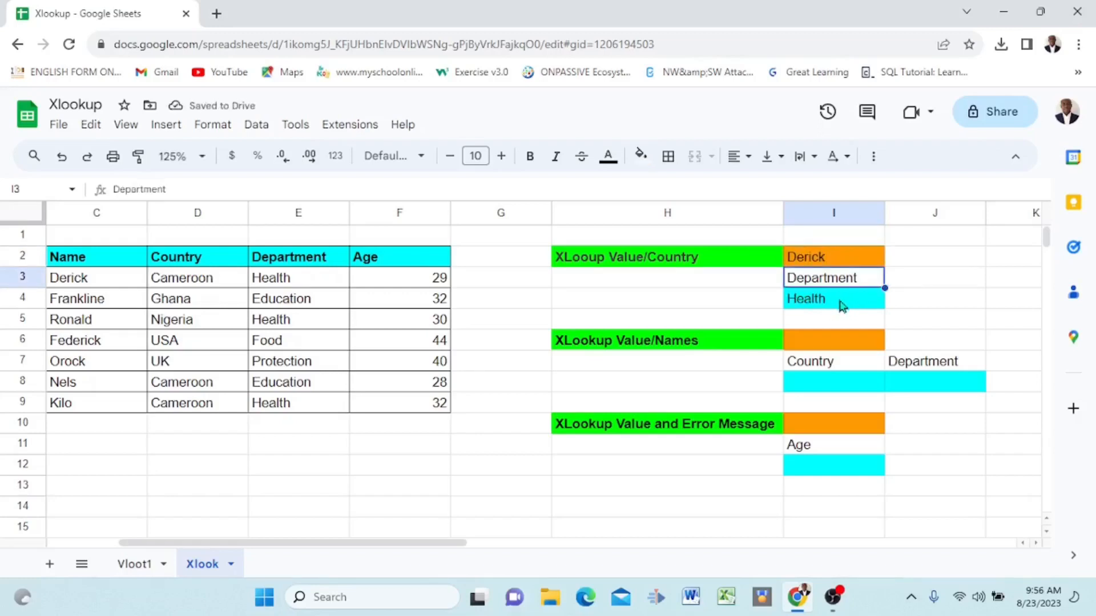
- Enter =XLOOKUP(I6,C3:C9,D3:E9) in cell I8 to return both country and department for the name in I6
click(819, 342)
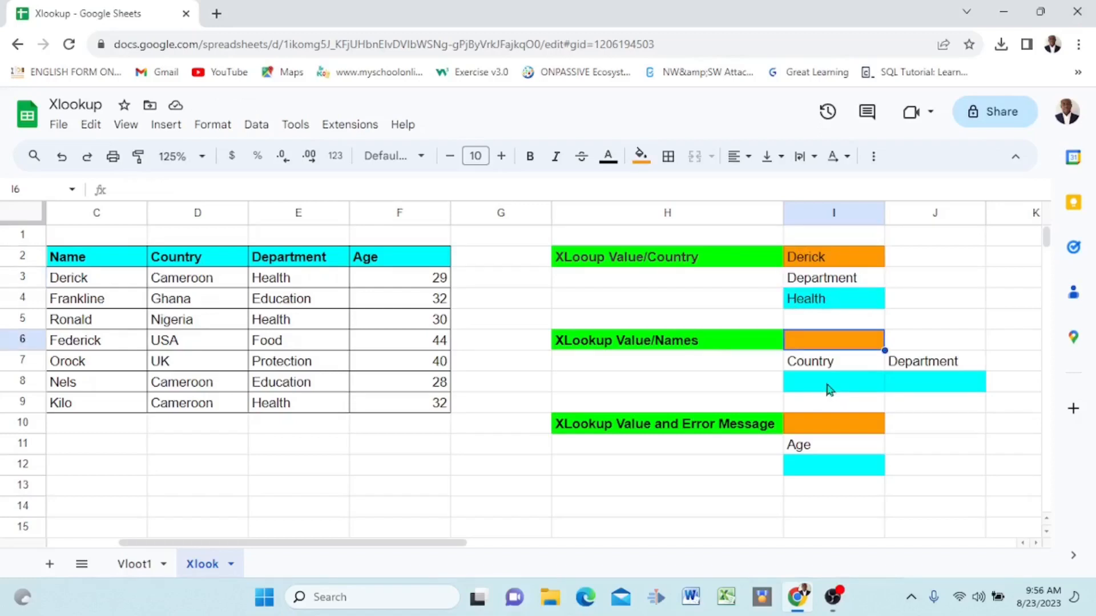
click(830, 389)
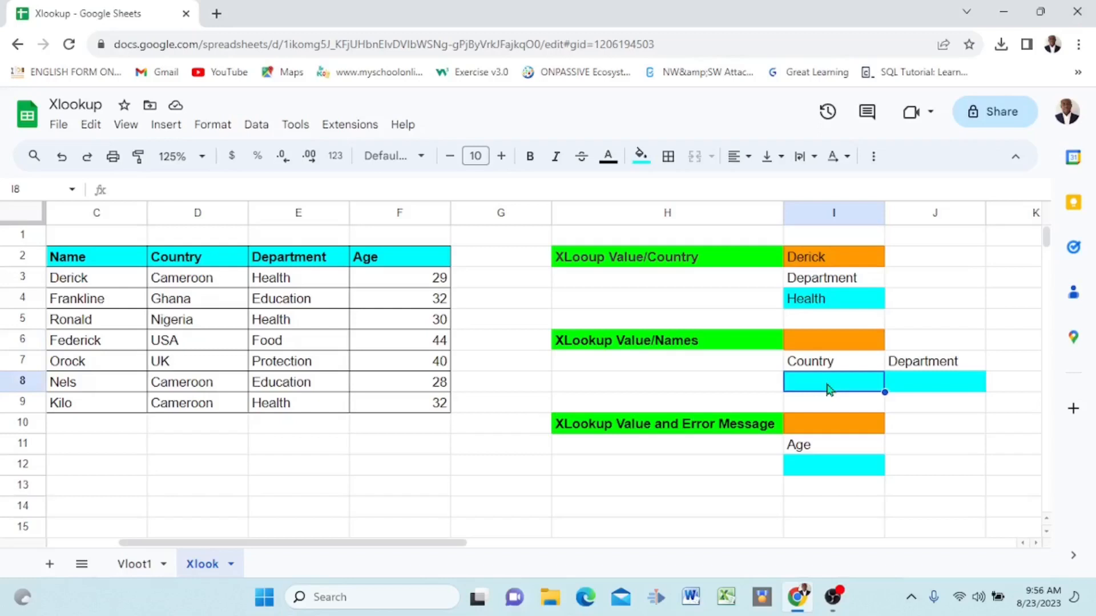
text(=x)
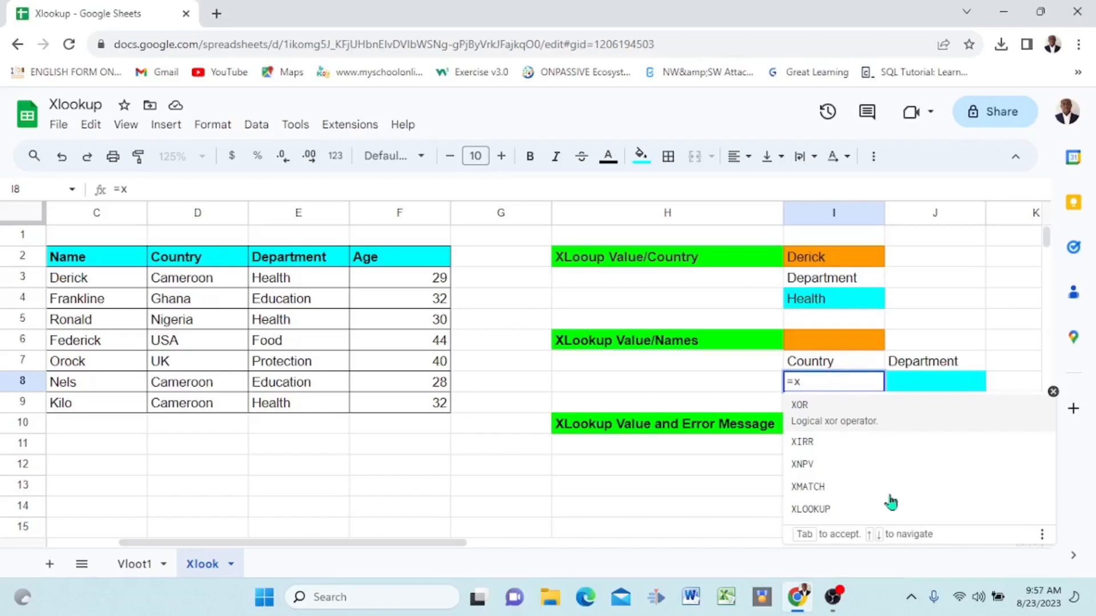
click(825, 505)
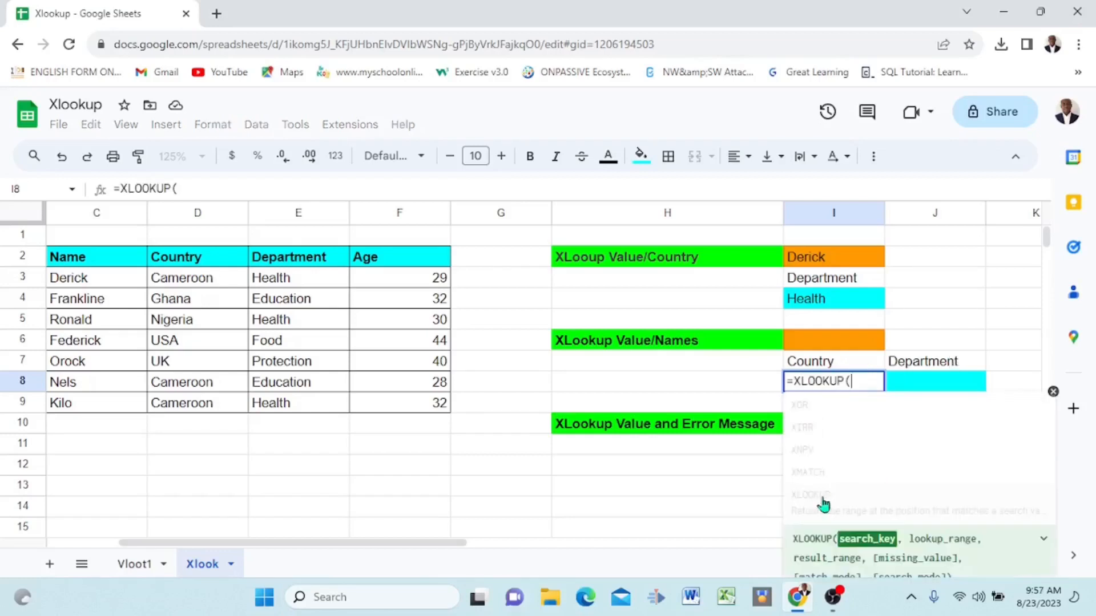
click(825, 342)
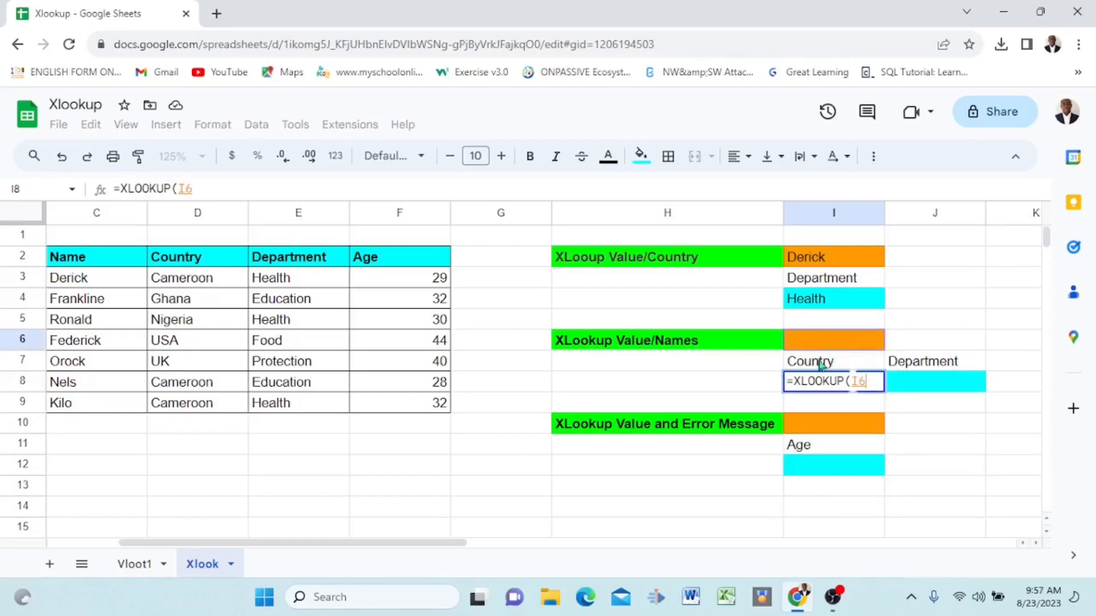
text(,)
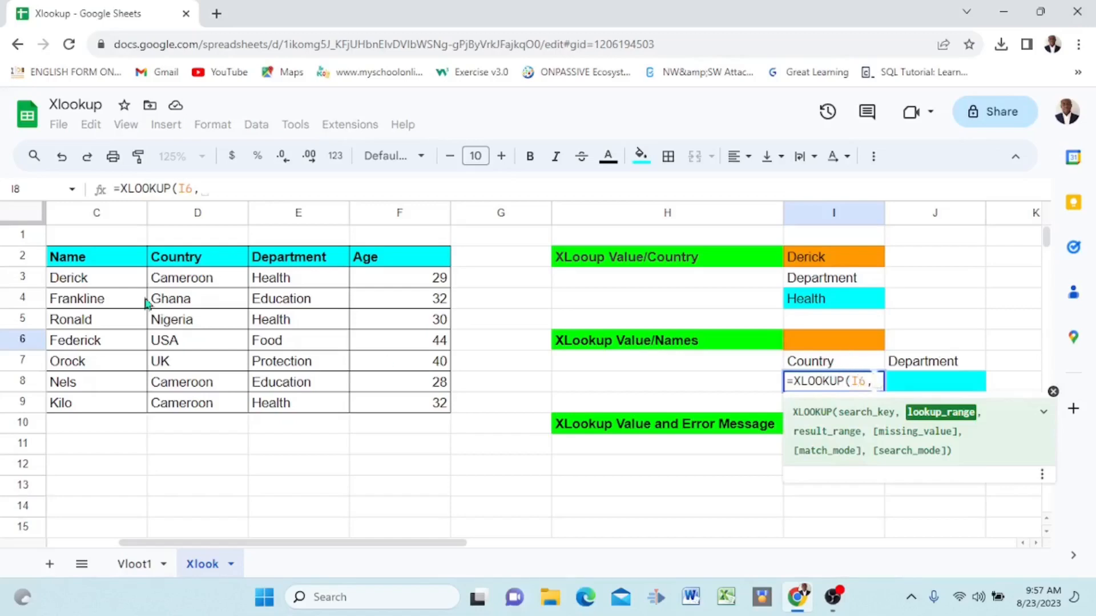
click(90, 279)
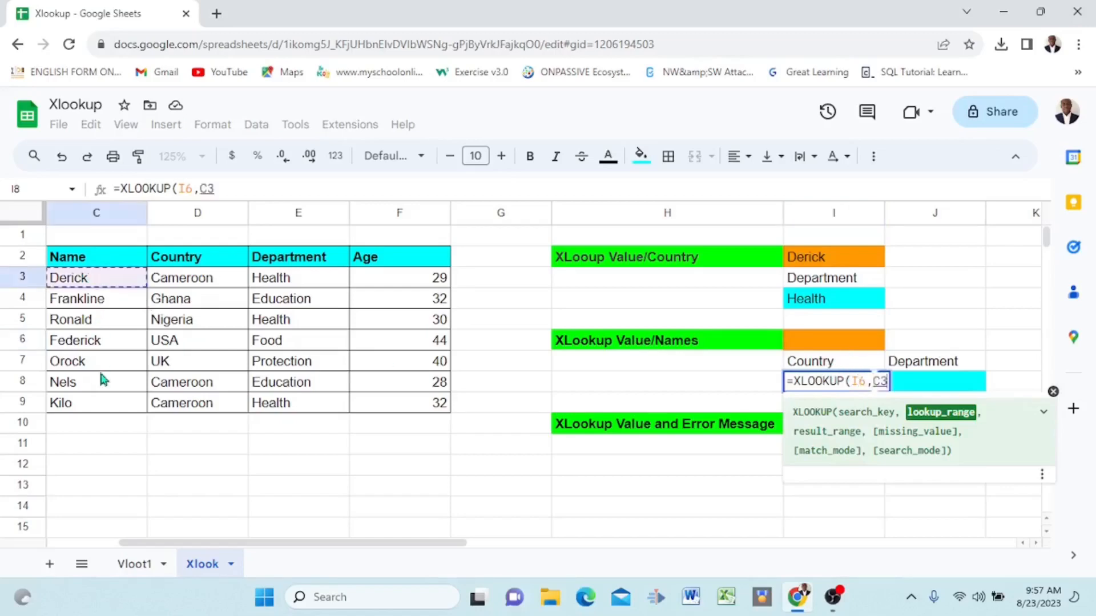
shift+click(100, 407)
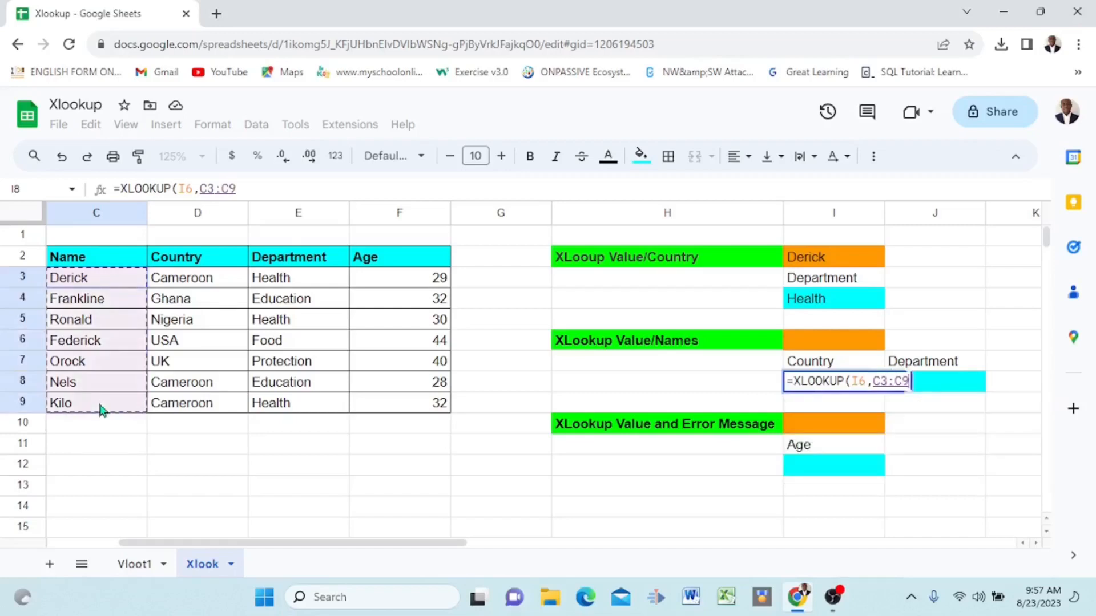
text(,)
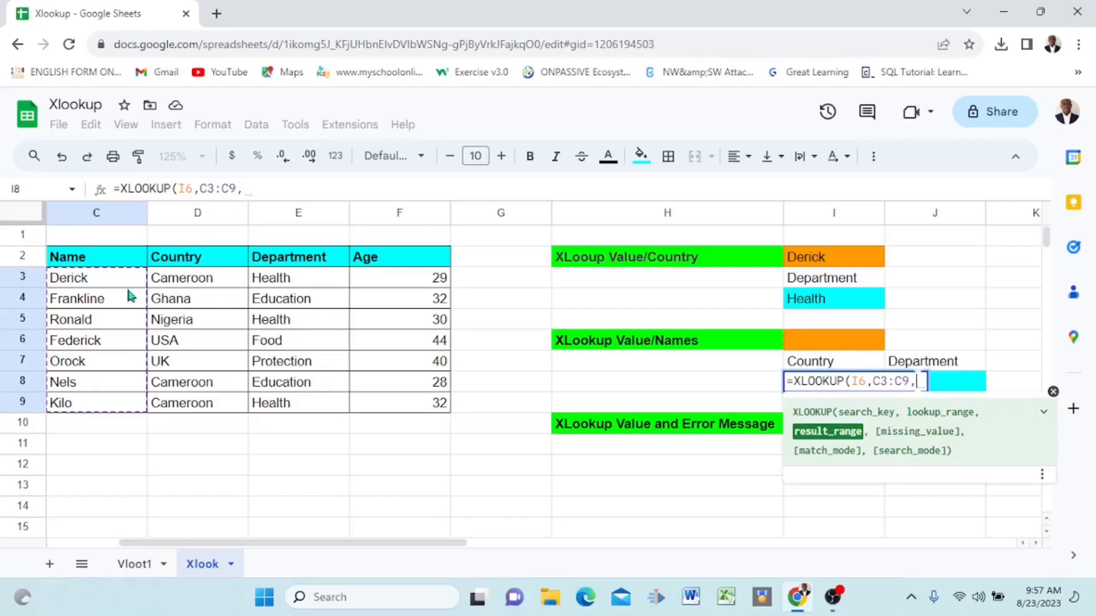
click(199, 280)
drag(320, 331, 340, 419)
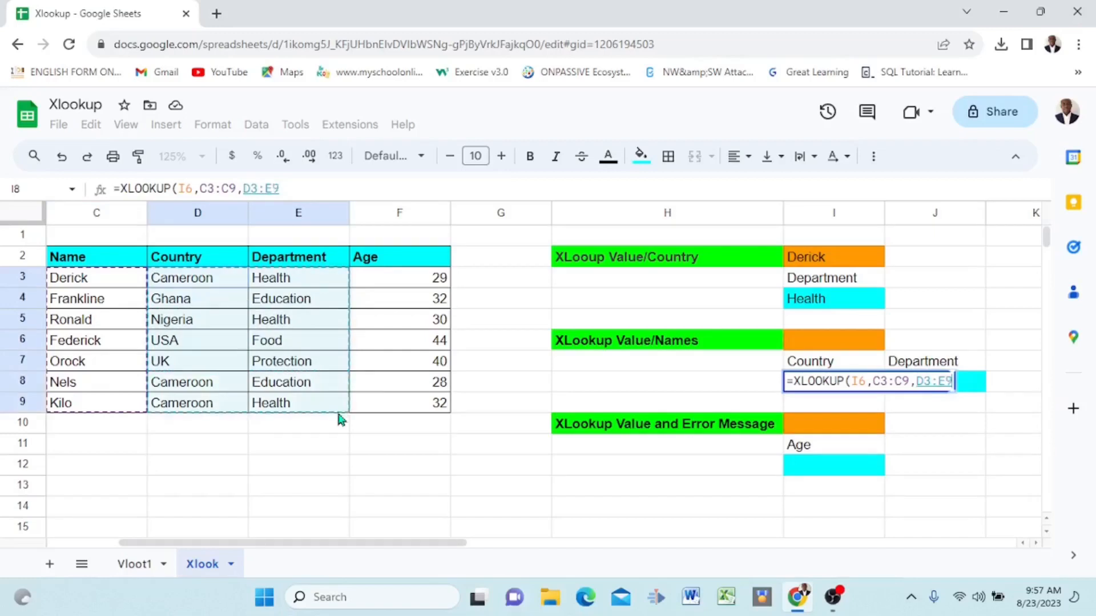
text())
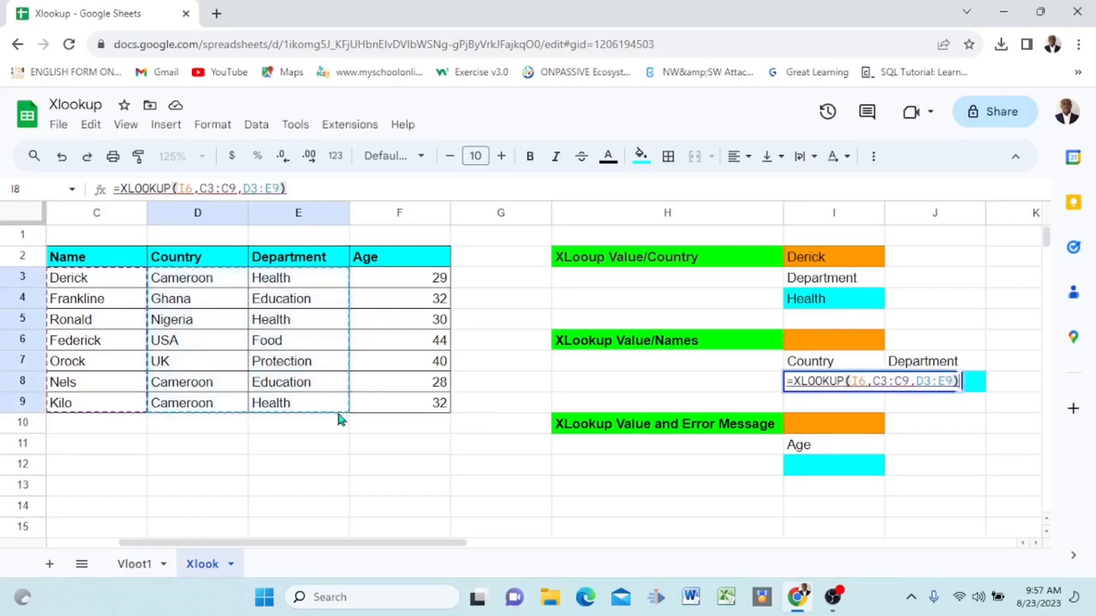
key(Return)
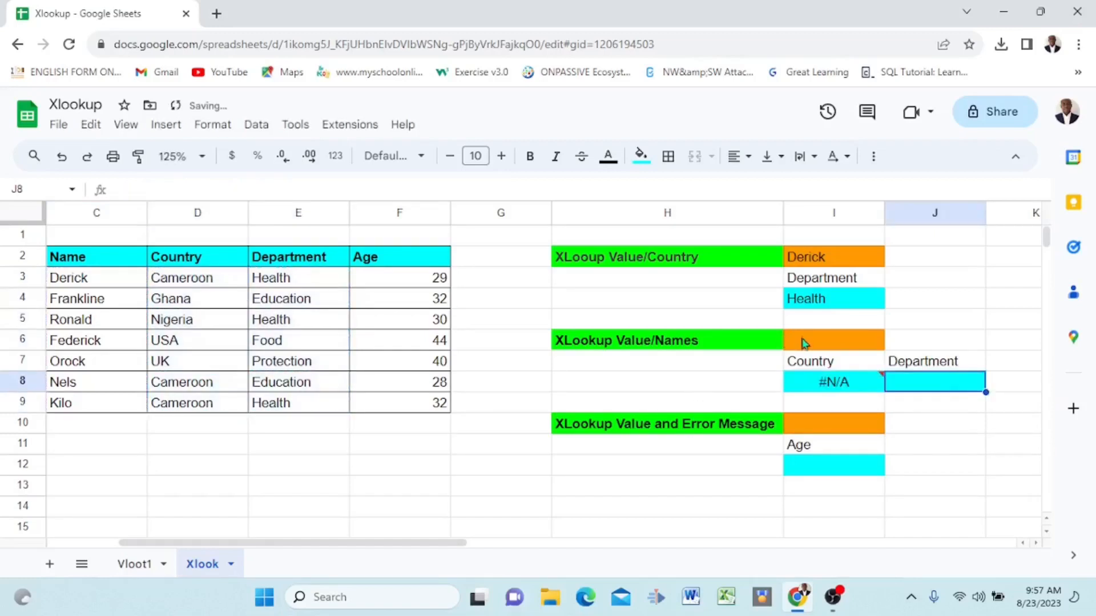
- Fill lookup cell I6 with the person's name listed in C3 of the table
click(809, 342)
text(D)
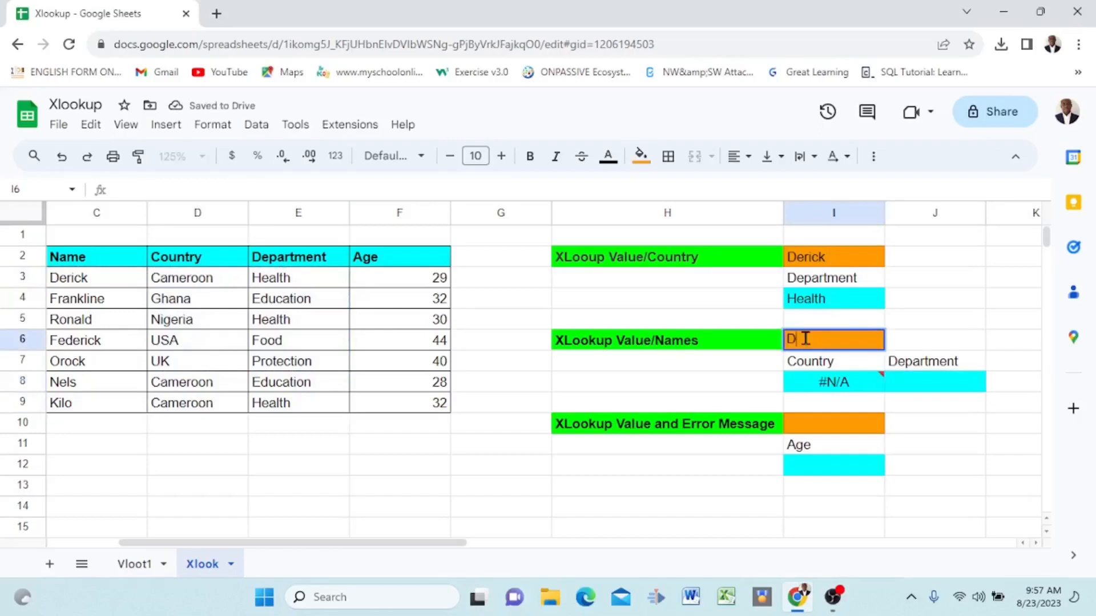
text(erick)
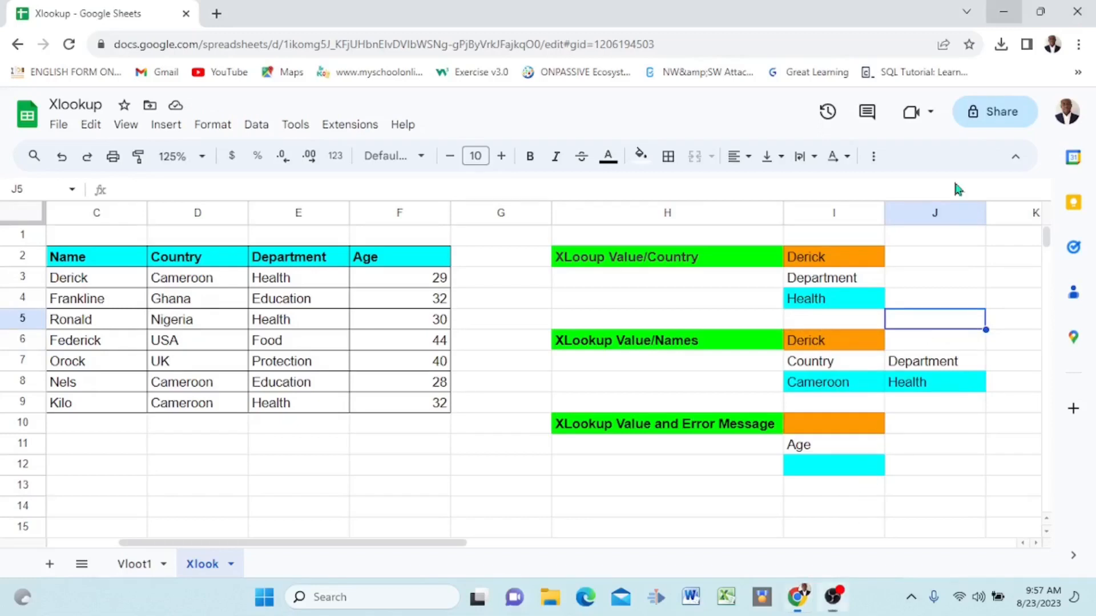
- Start an XLOOKUP formula in cell I12 with search key I10, lookup range C3:C9 and result range F3:F9
click(832, 428)
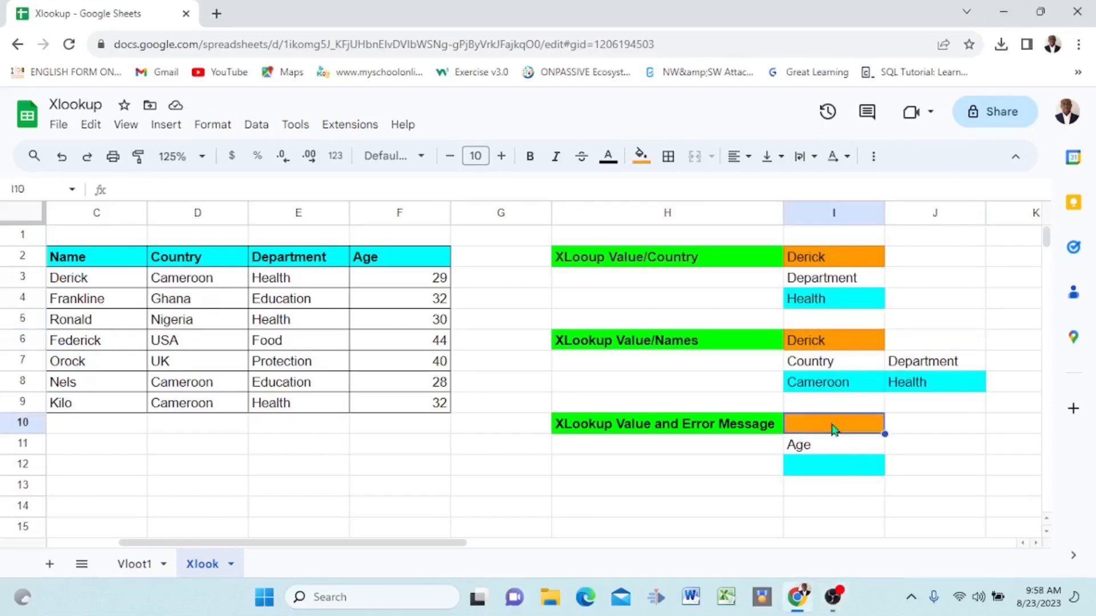
click(816, 469)
text(=x)
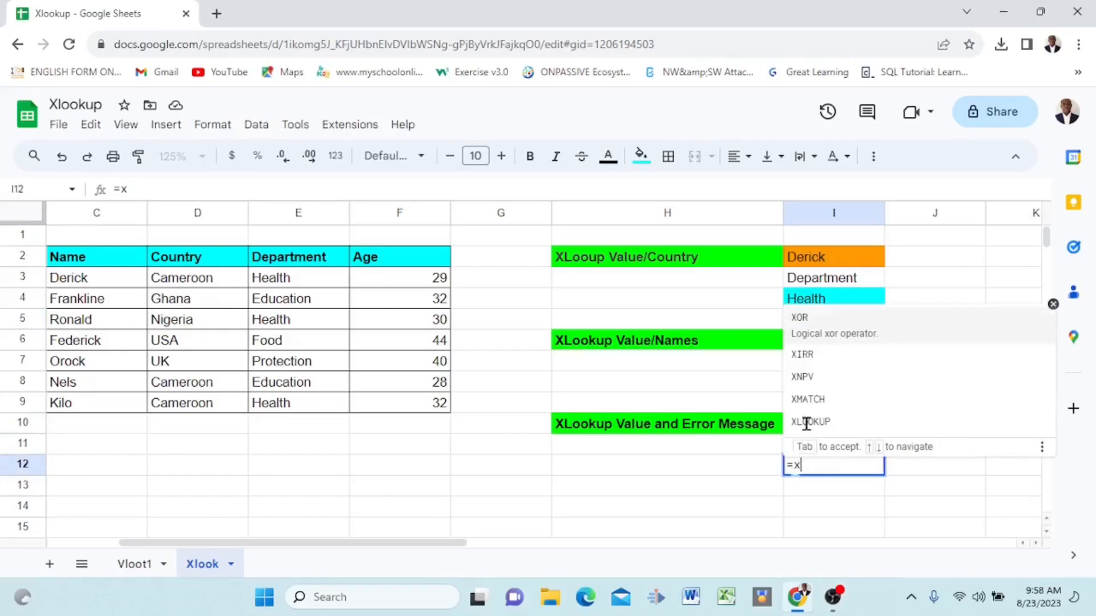
click(811, 409)
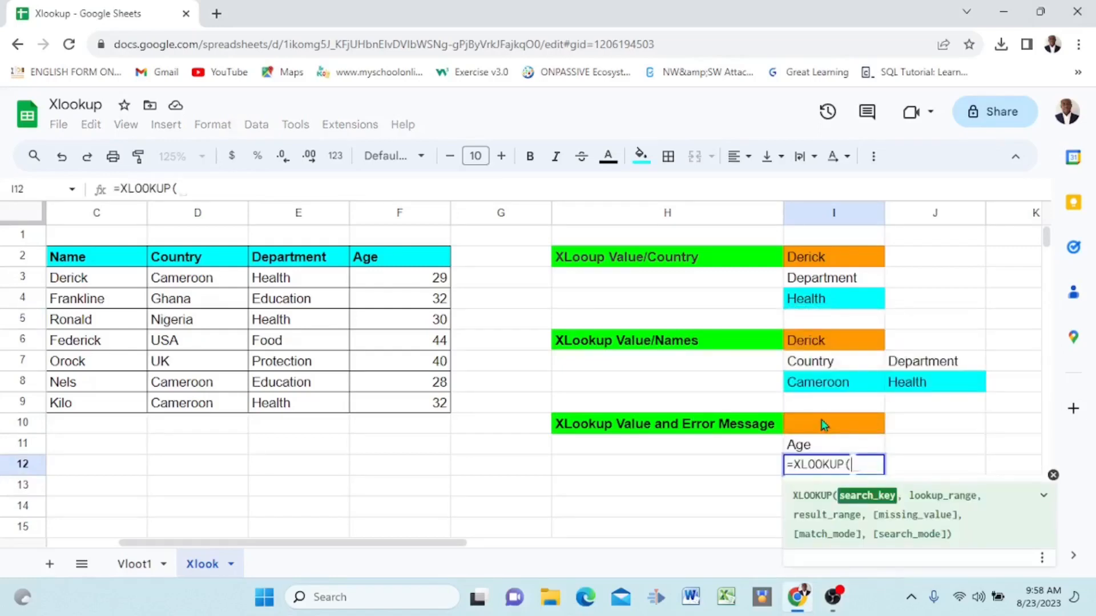
click(823, 424)
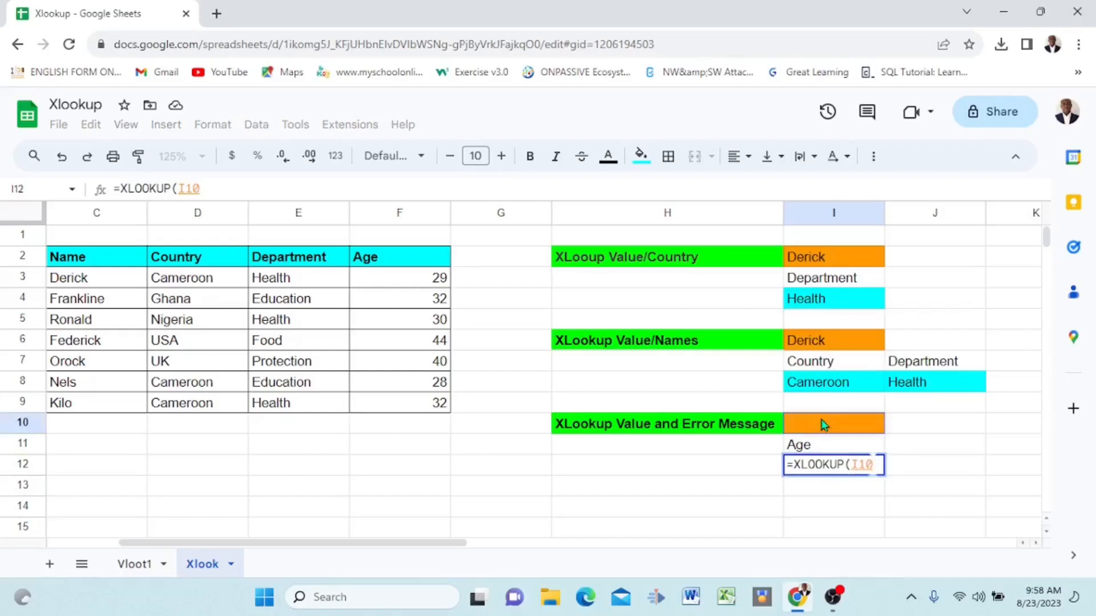
text(,)
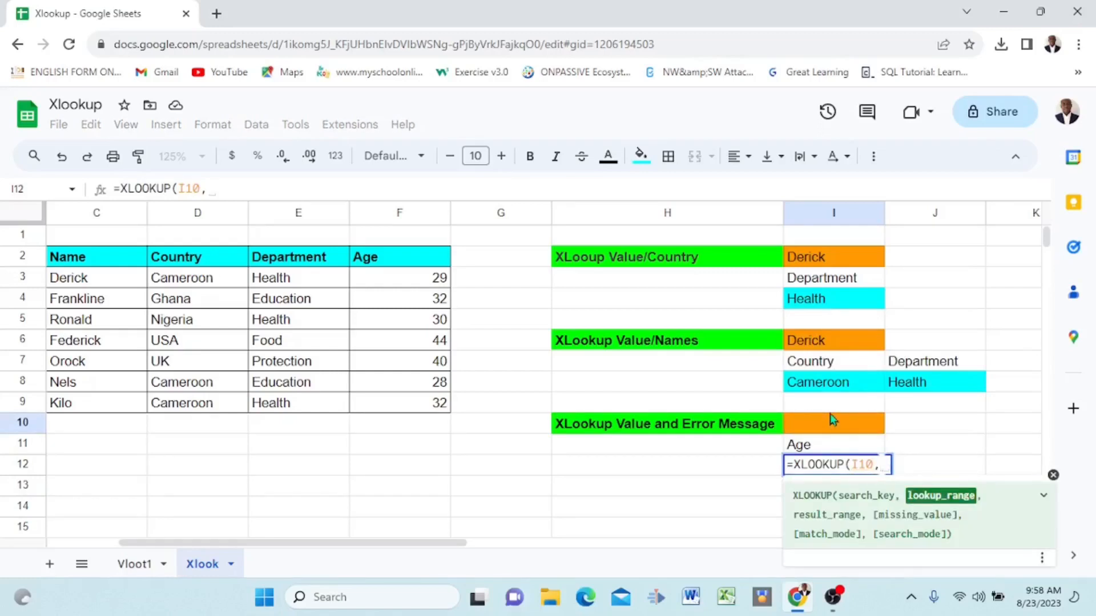
drag(79, 284, 71, 342)
drag(71, 409, 72, 406)
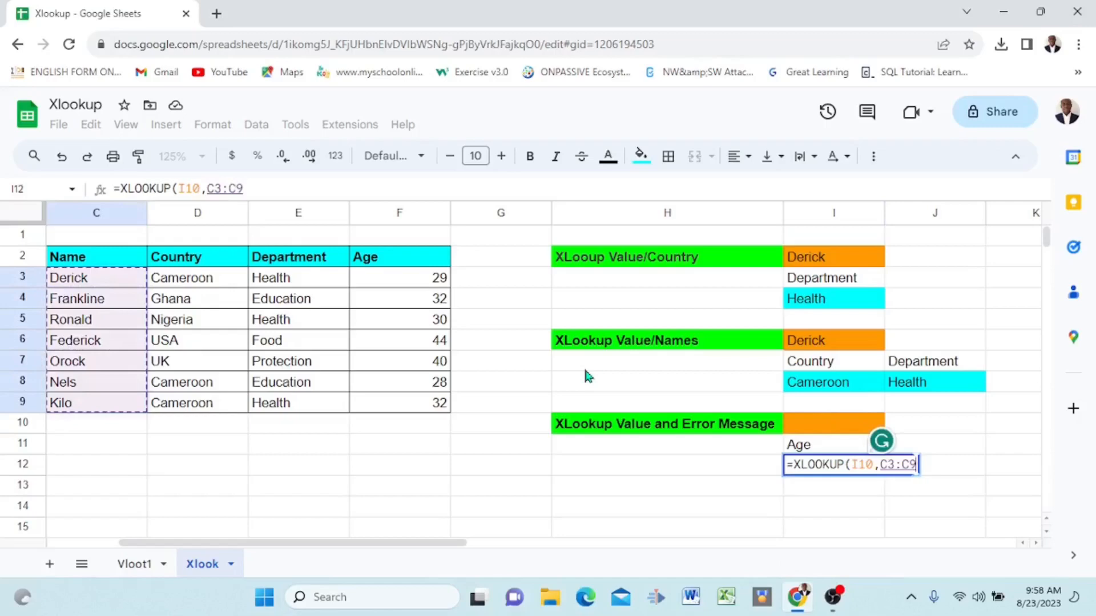
text(,)
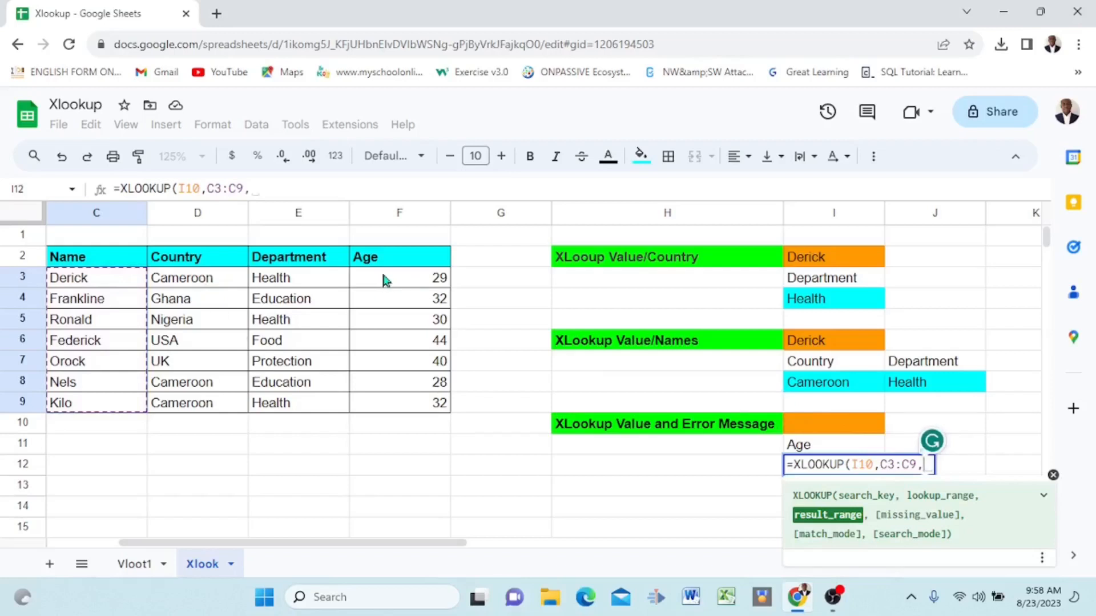
click(416, 286)
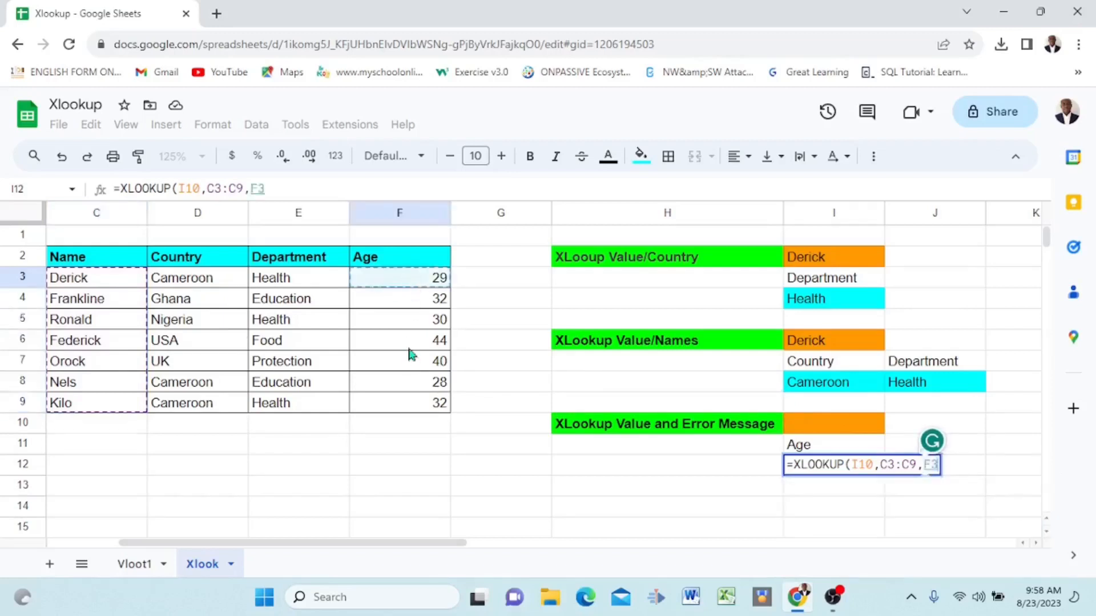
shift+click(417, 406)
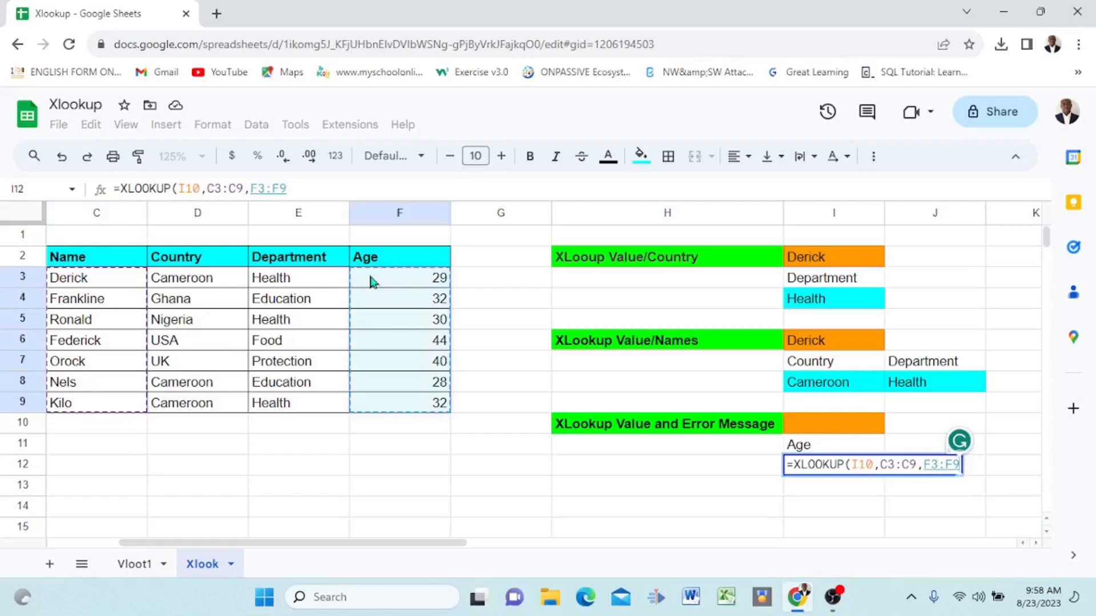
- Add "NOP" as the missing value and complete the formula in I12 as =XLOOKUP(I10,C3:C9,F3:F9,"NOP")
text(,)
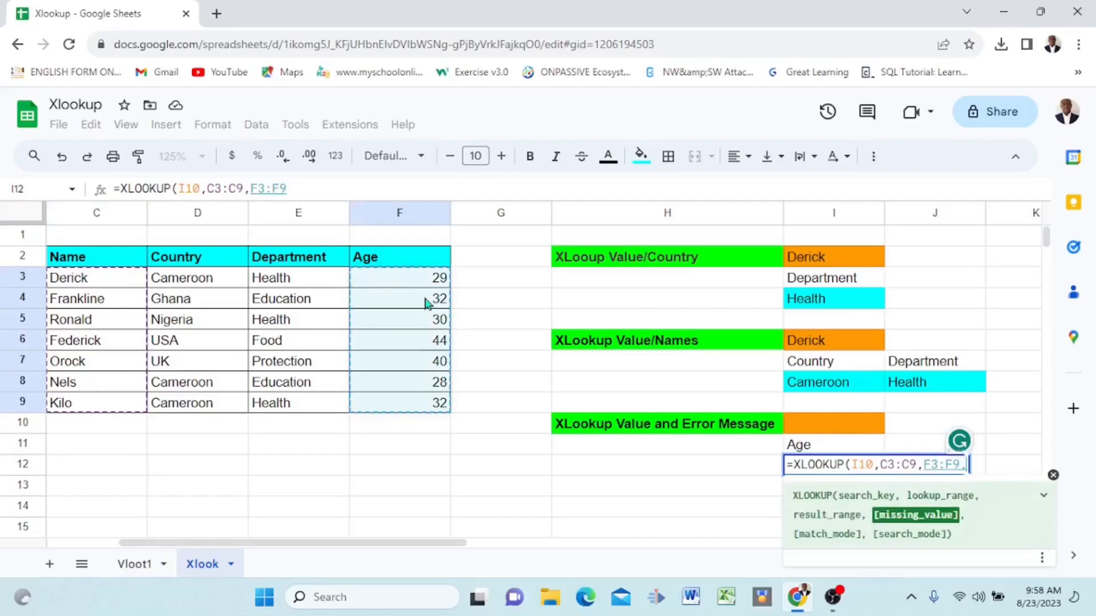
text(")
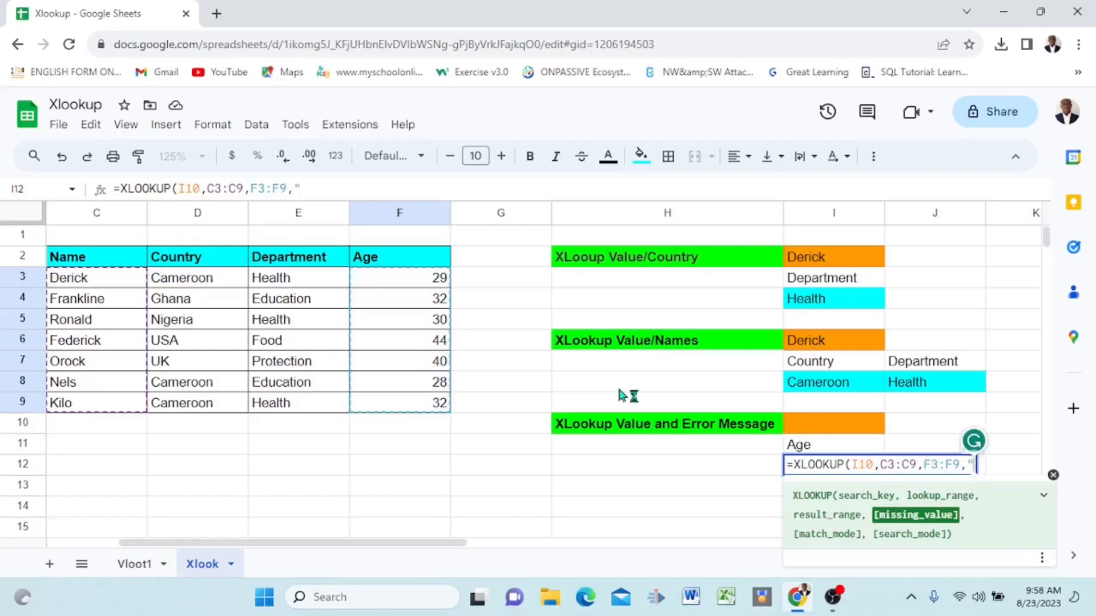
text(NOP)
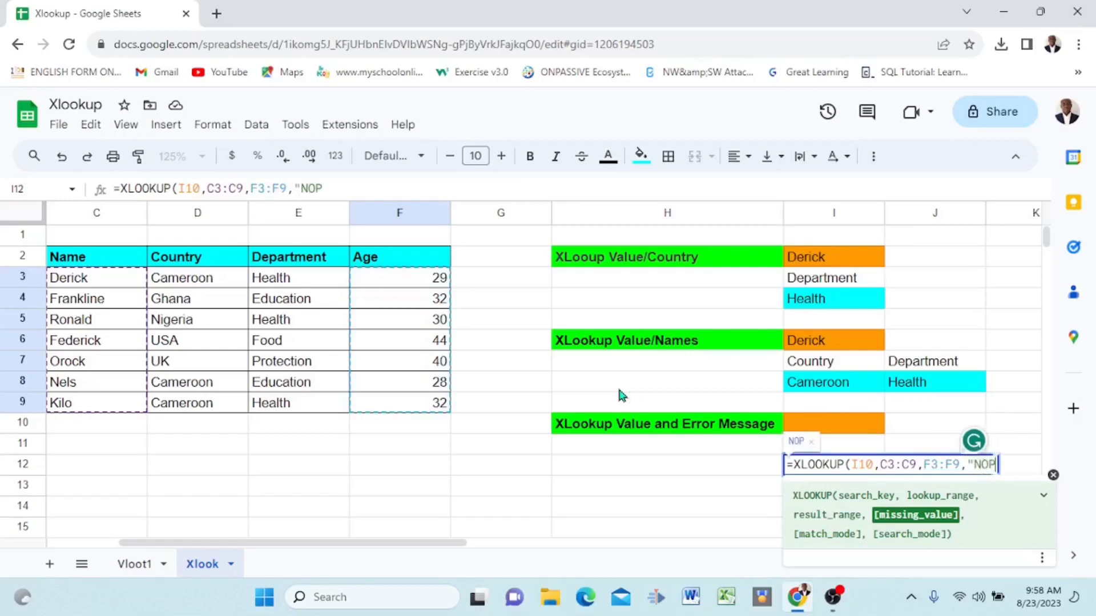
text(")
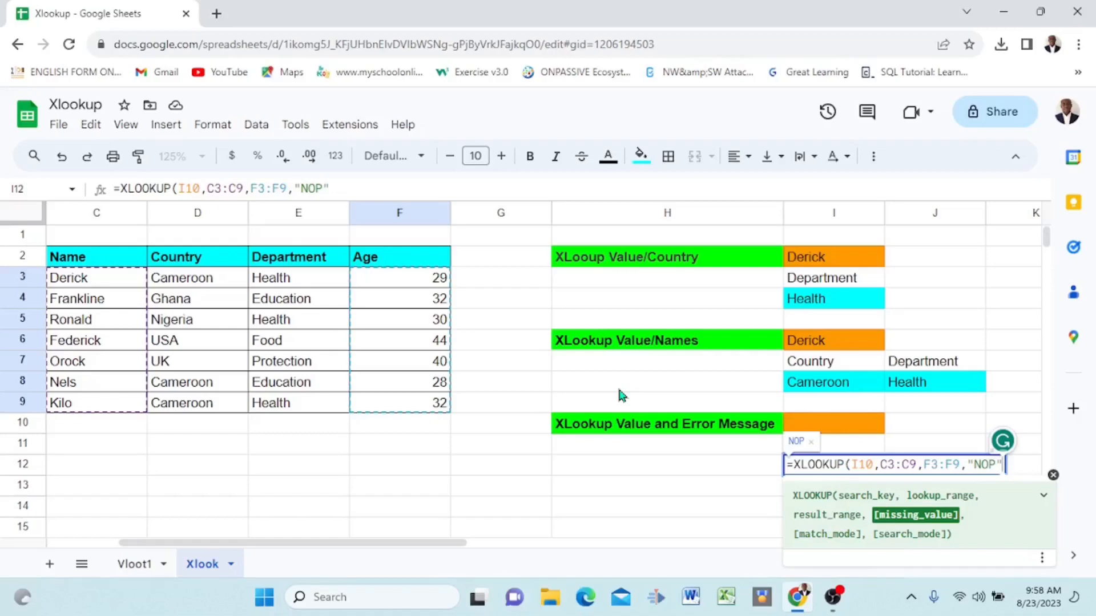
text())
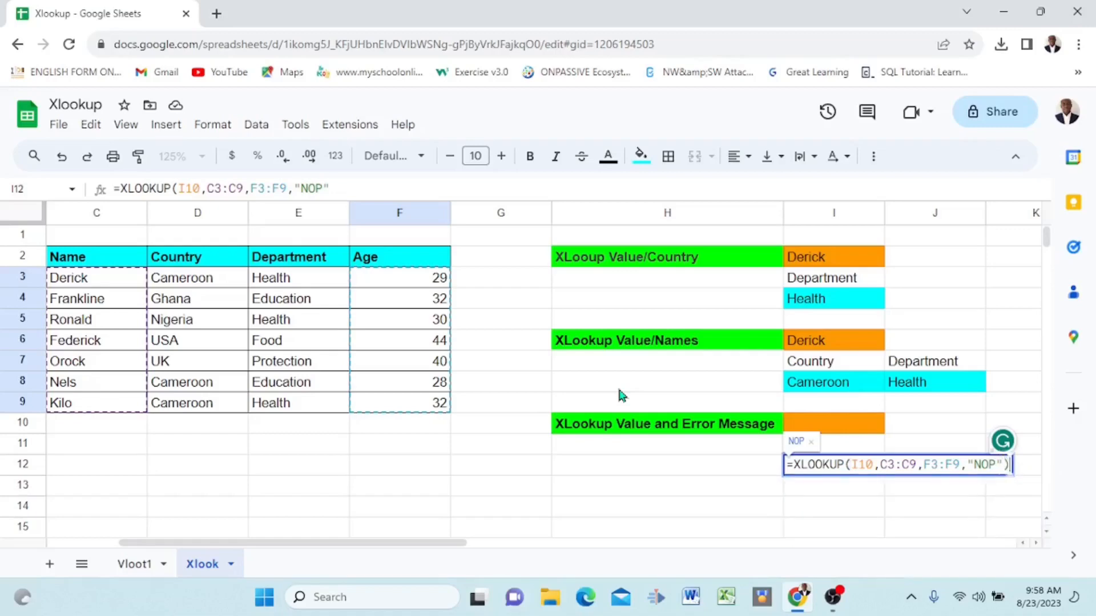
key(Return)
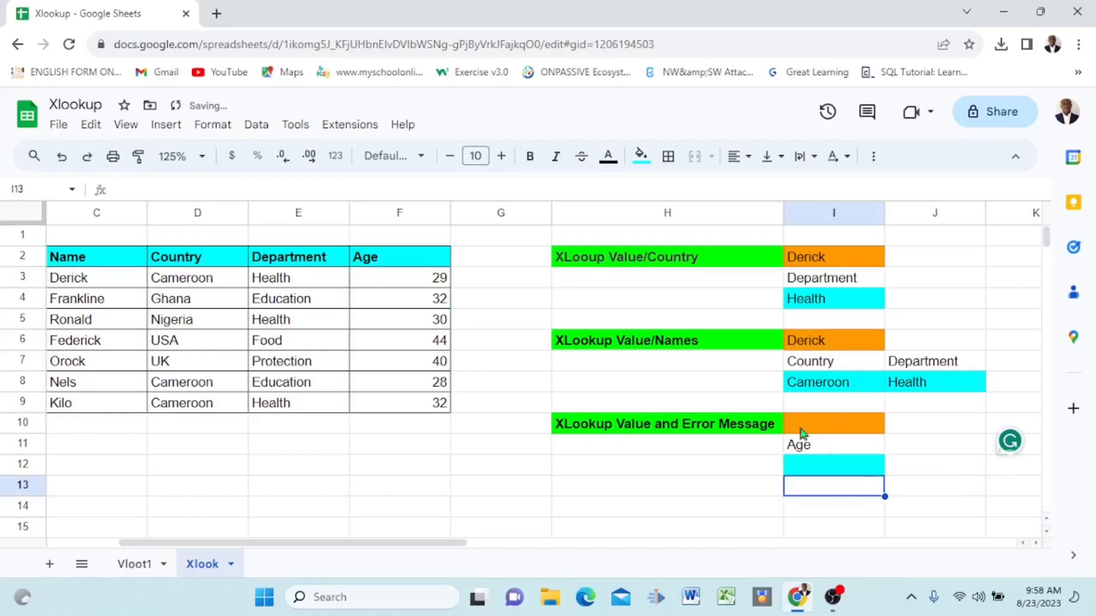
- Fill lookup cell I10 with the person's name listed in C3 of the table
click(821, 423)
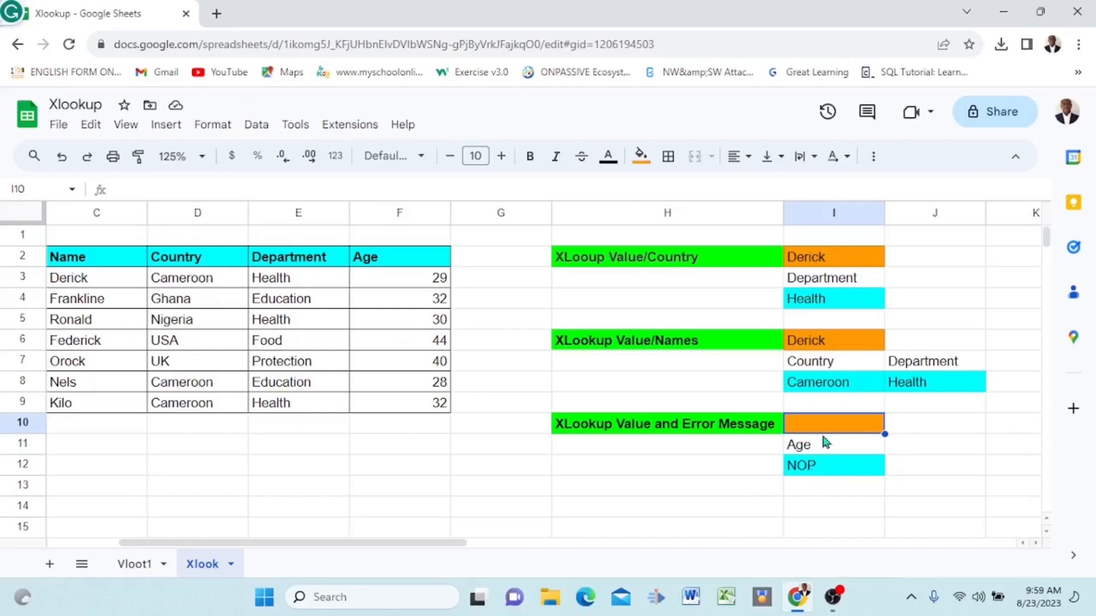
text(D)
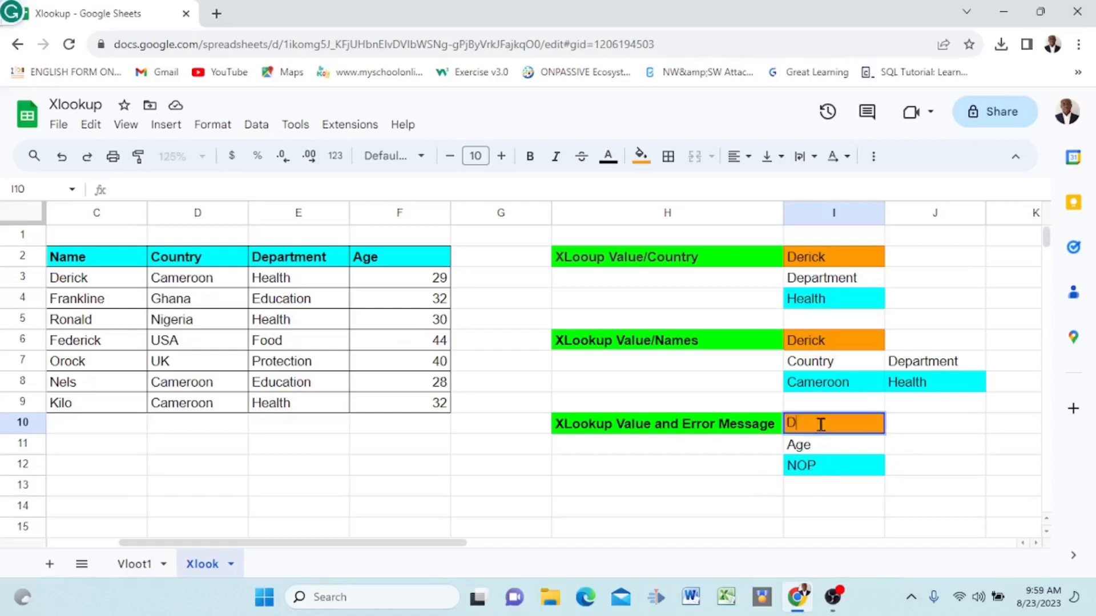
text(erick)
key(Return)
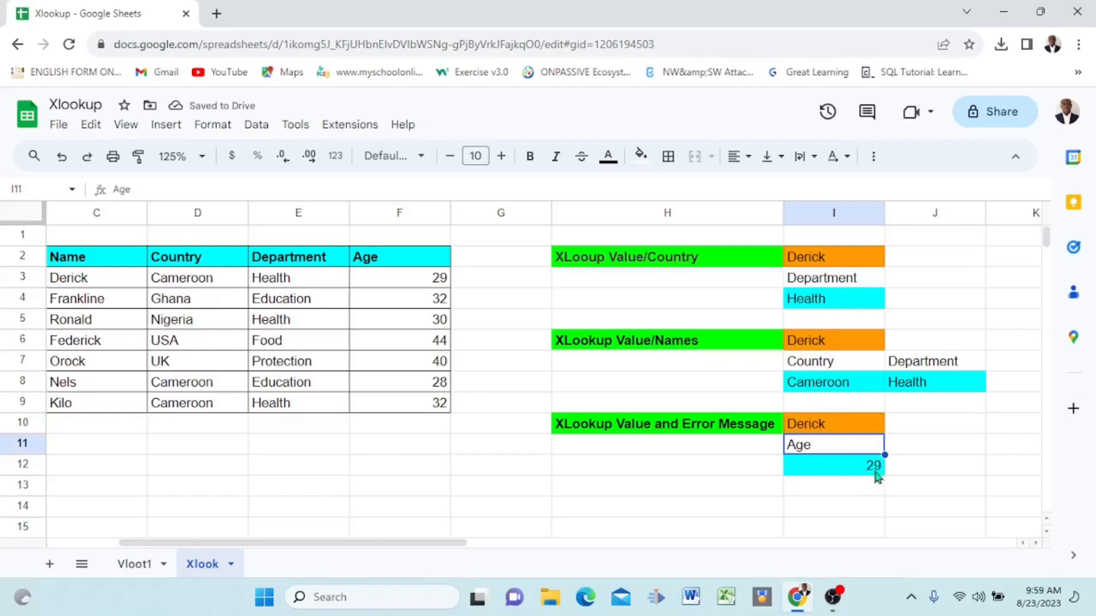
- Replace the name in lookup cell I10 with a person's name that is not in the table
click(839, 425)
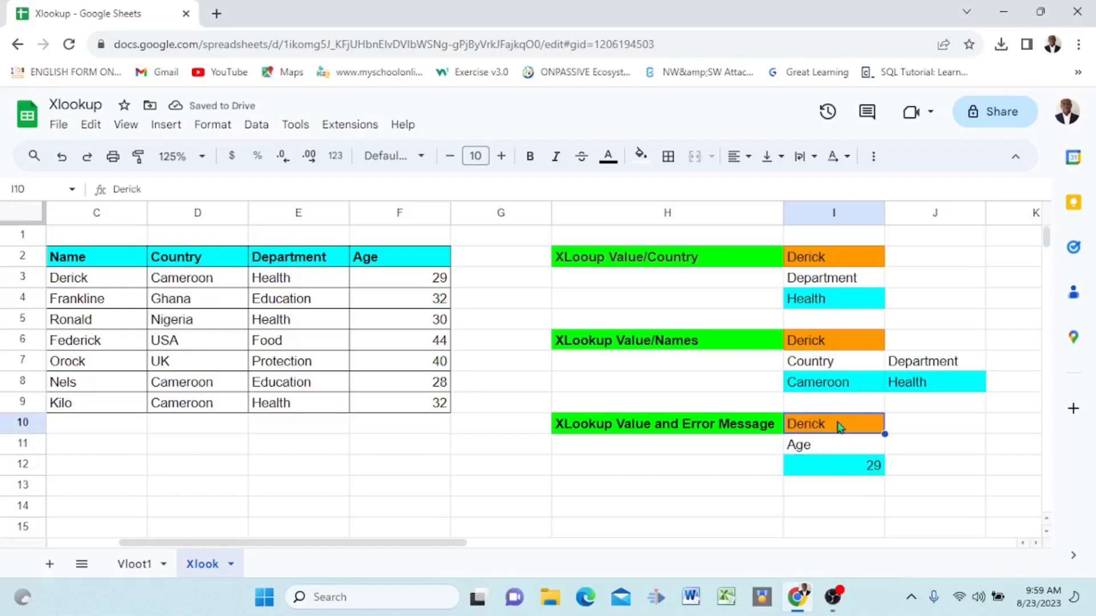
key(Delete)
text(H)
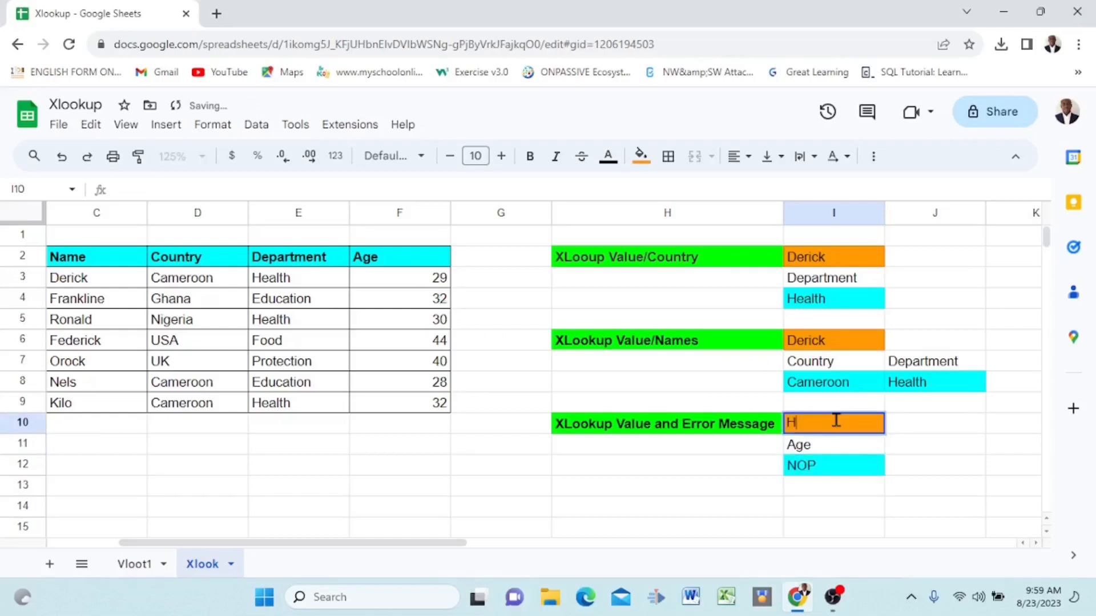
text(ilary)
click(942, 459)
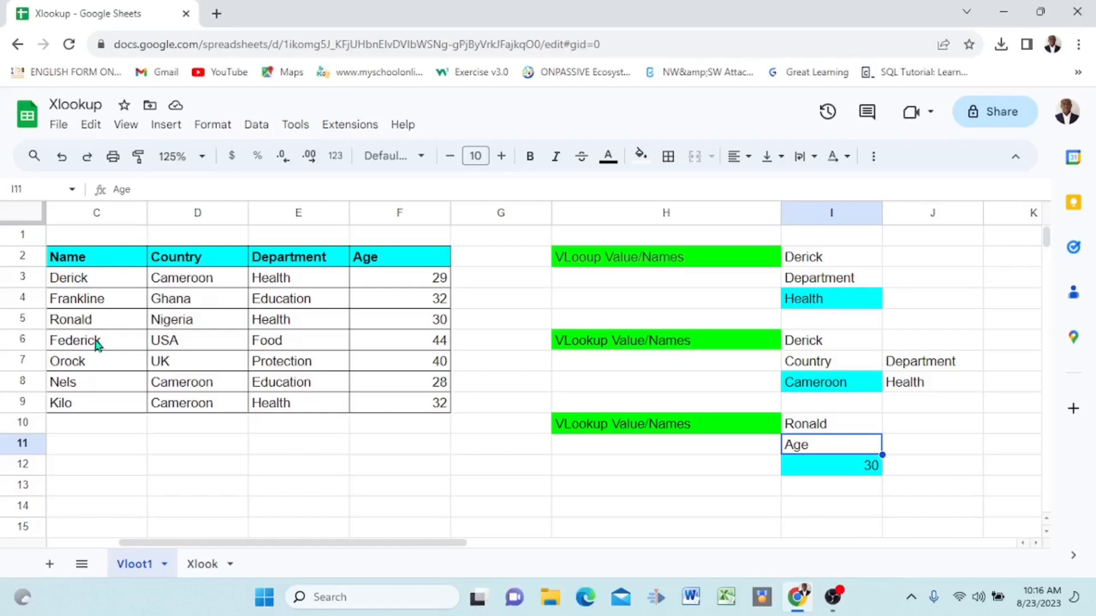
- Switch from the Vloot1 sheet to the Xlook sheet
click(202, 565)
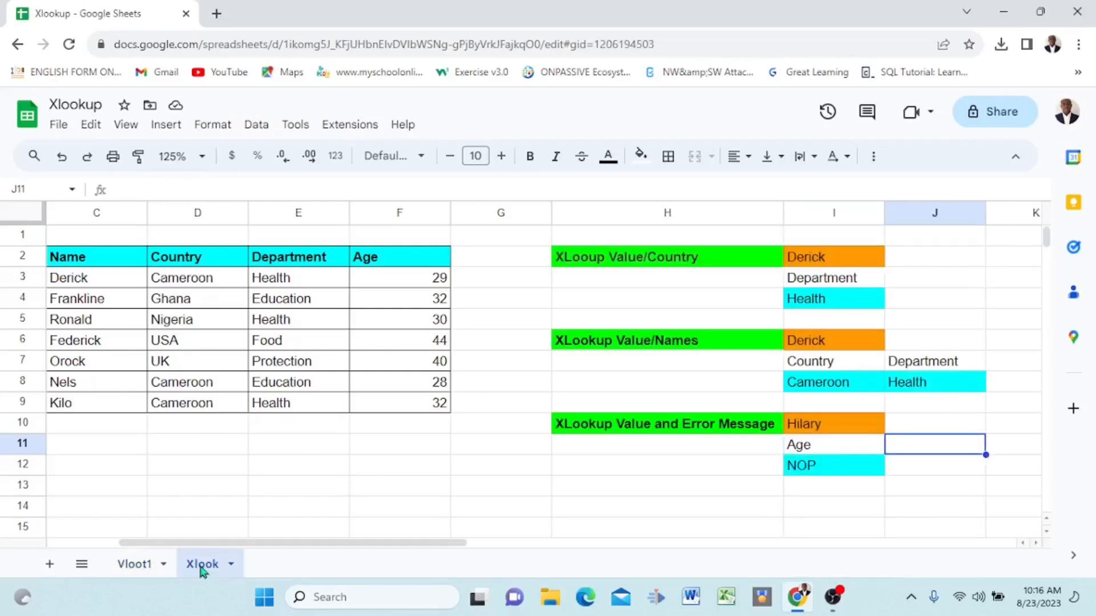